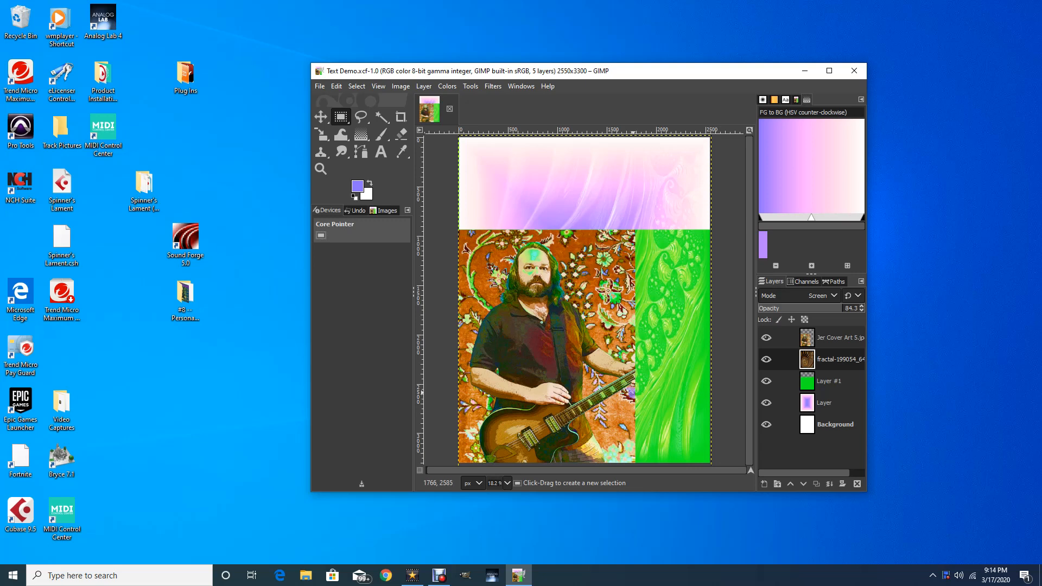
# Add an empty Layer #2 above the Jer Cover Art layer with default settings
pyautogui.click(821, 339)
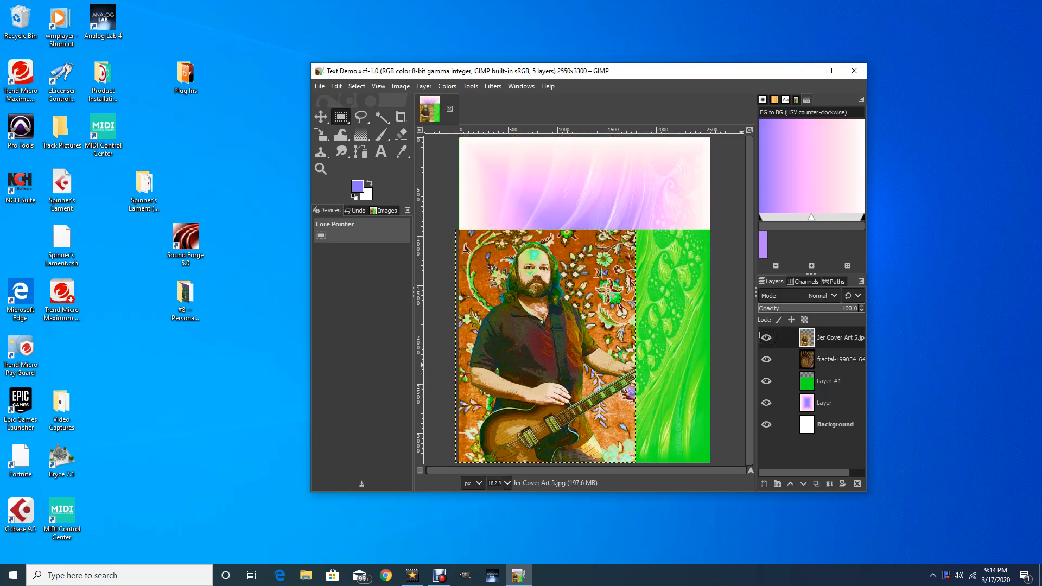
pyautogui.click(764, 484)
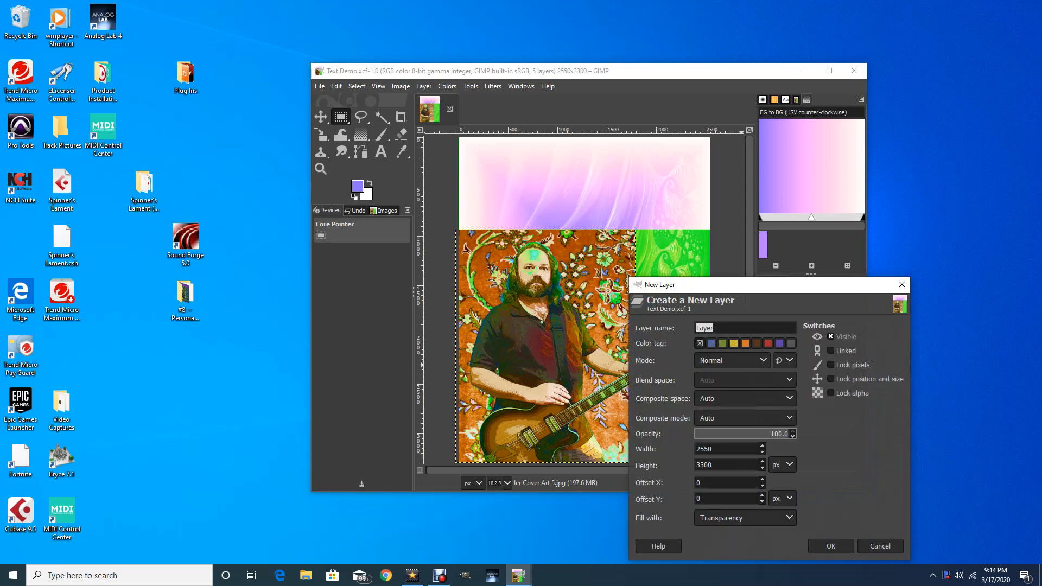
pyautogui.press('Return')
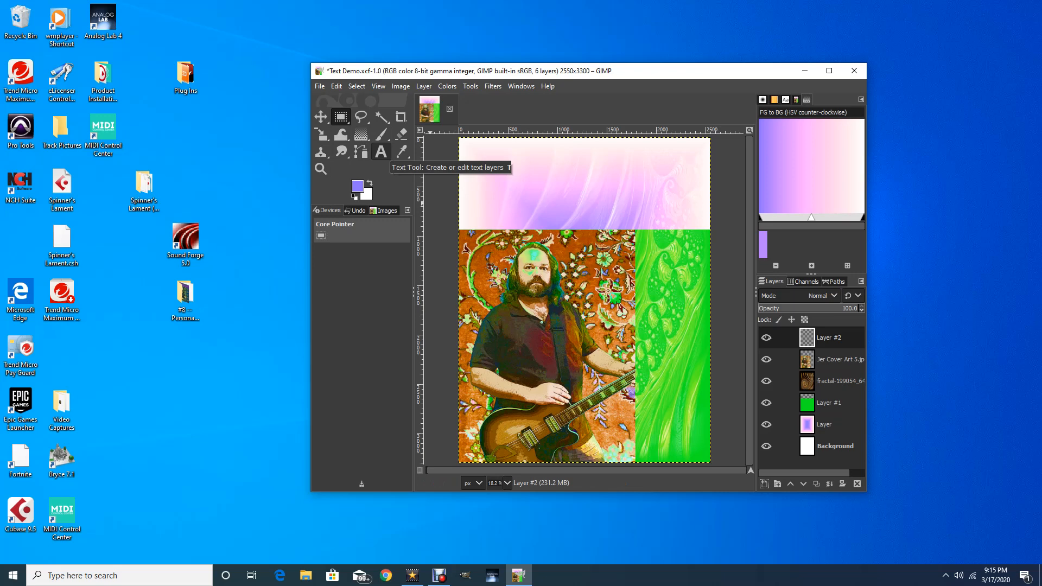
# Start a text box near the top of the cover at 275 px Sans-serif
pyautogui.click(381, 152)
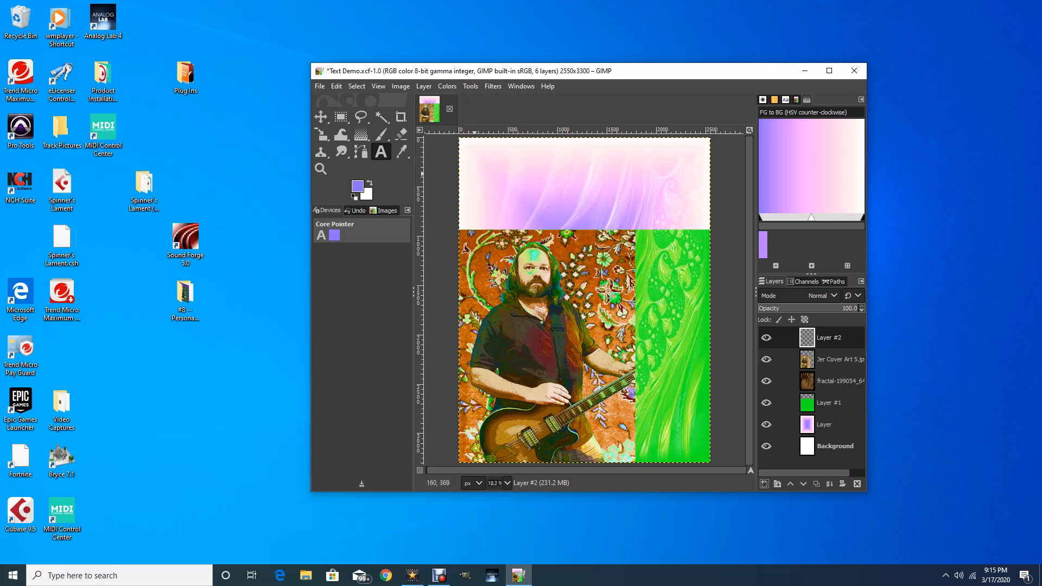
pyautogui.click(485, 173)
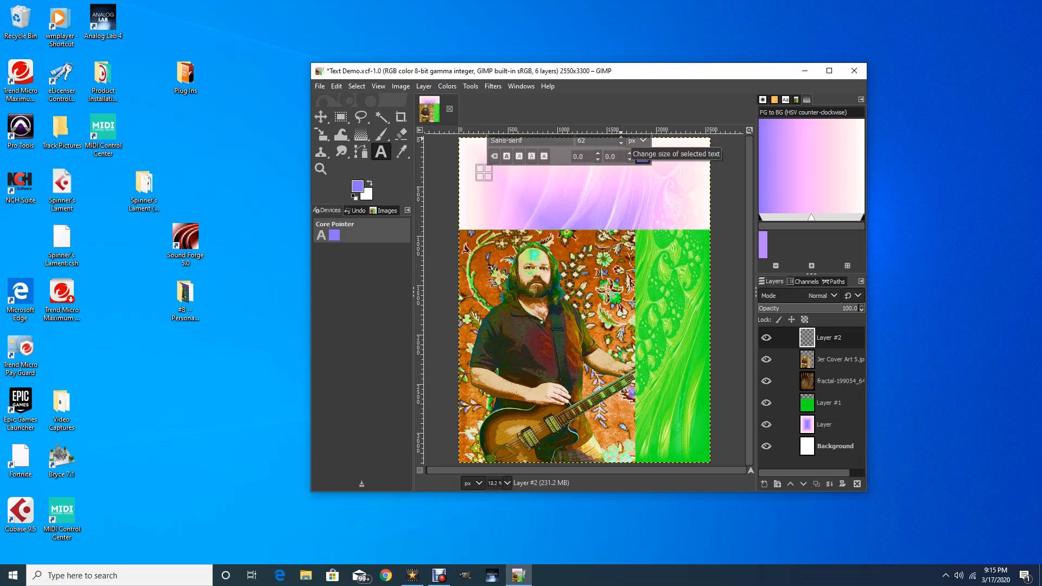
pyautogui.click(621, 137)
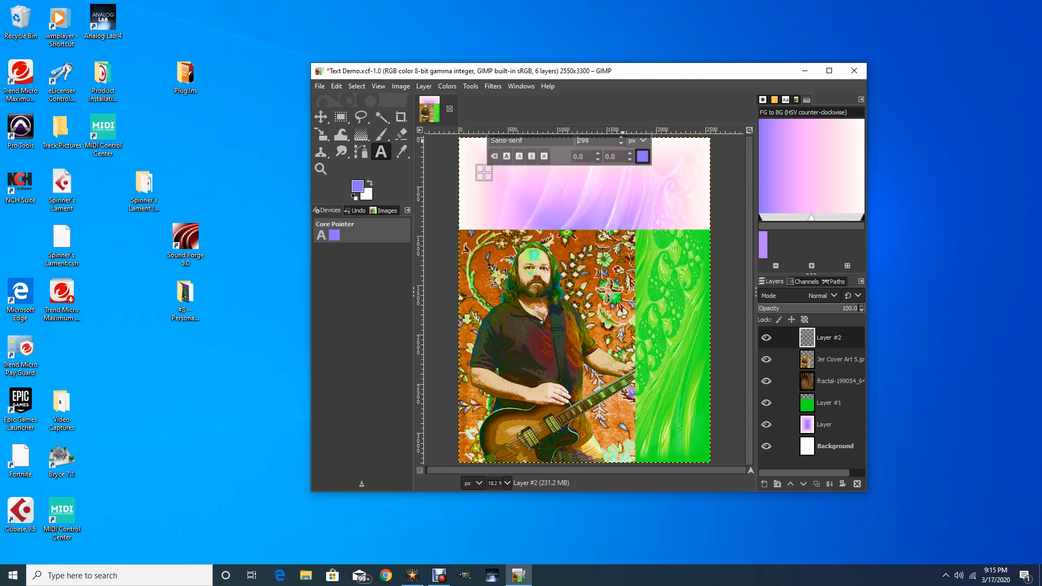
pyautogui.click(621, 144)
pyautogui.click(621, 144)
pyautogui.click(621, 143)
pyautogui.click(622, 143)
pyautogui.click(621, 143)
pyautogui.click(621, 143)
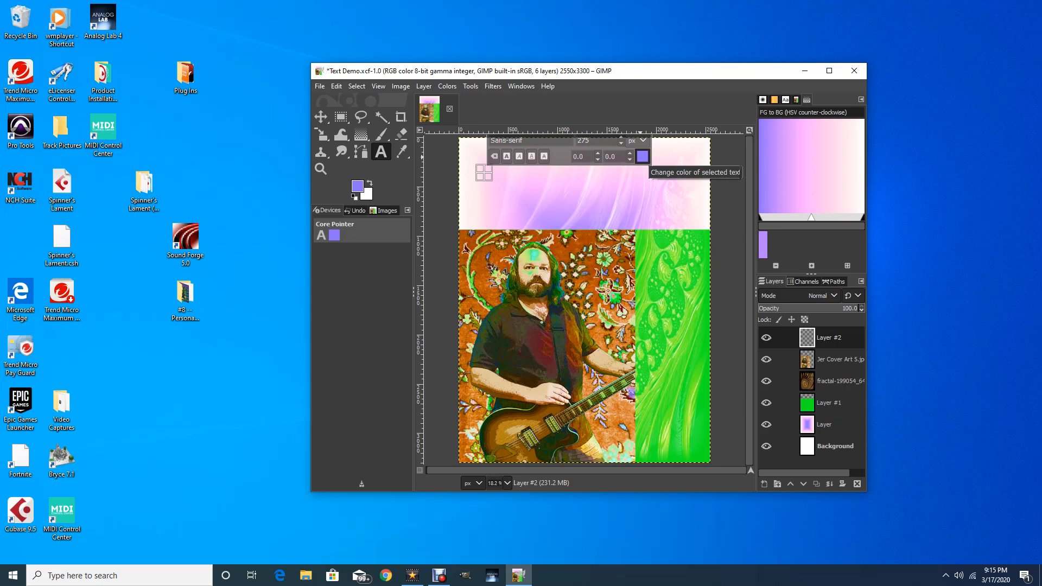
# Set the text colour to near-white f7f6fa
pyautogui.click(642, 157)
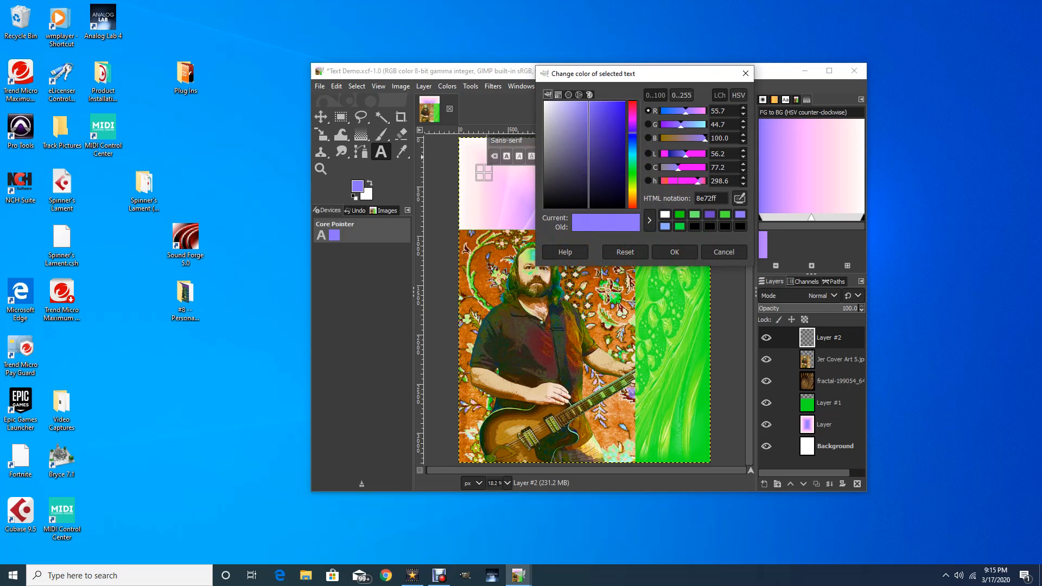
pyautogui.click(545, 103)
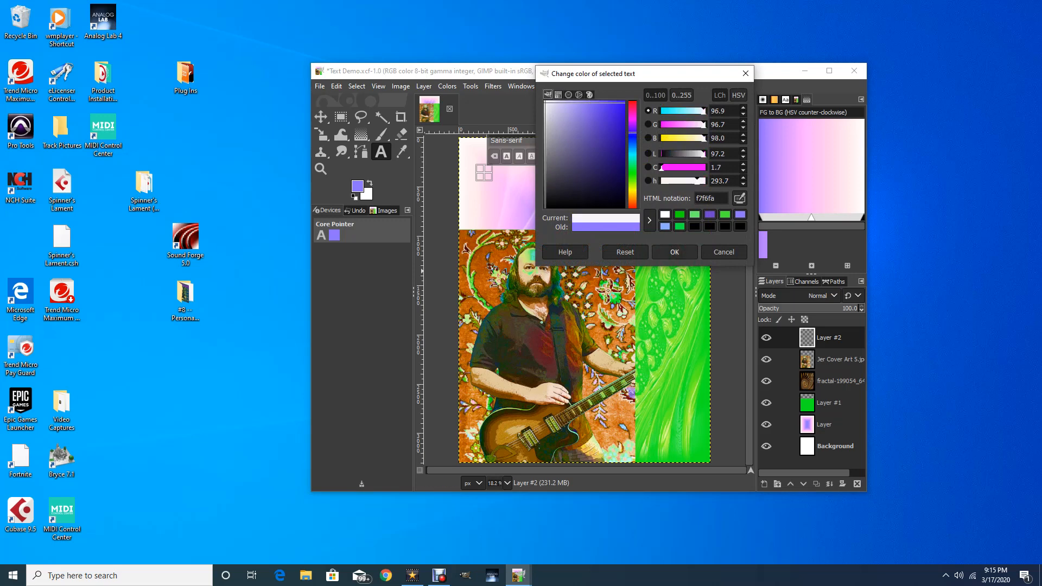
pyautogui.click(674, 252)
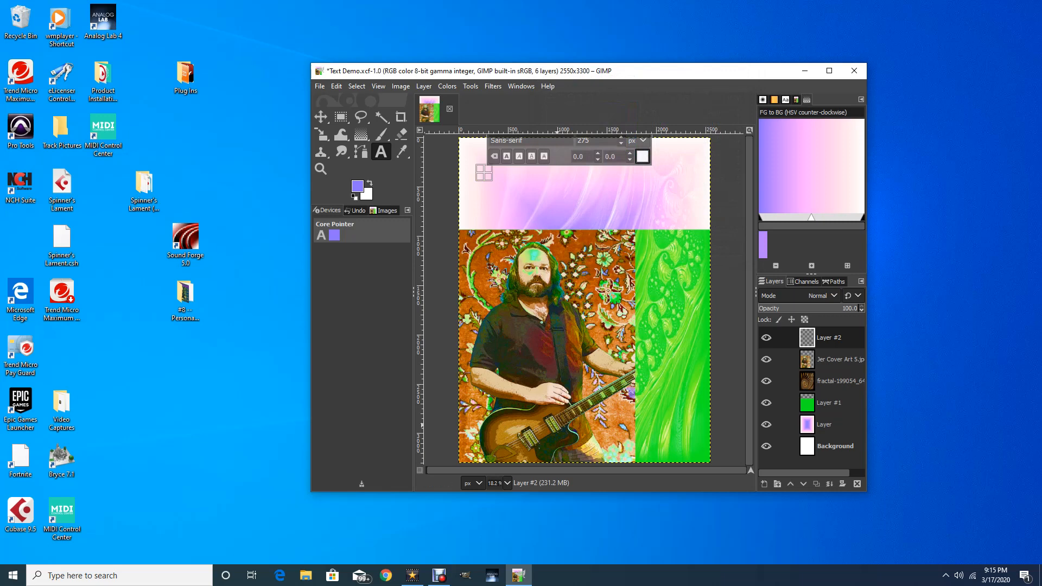
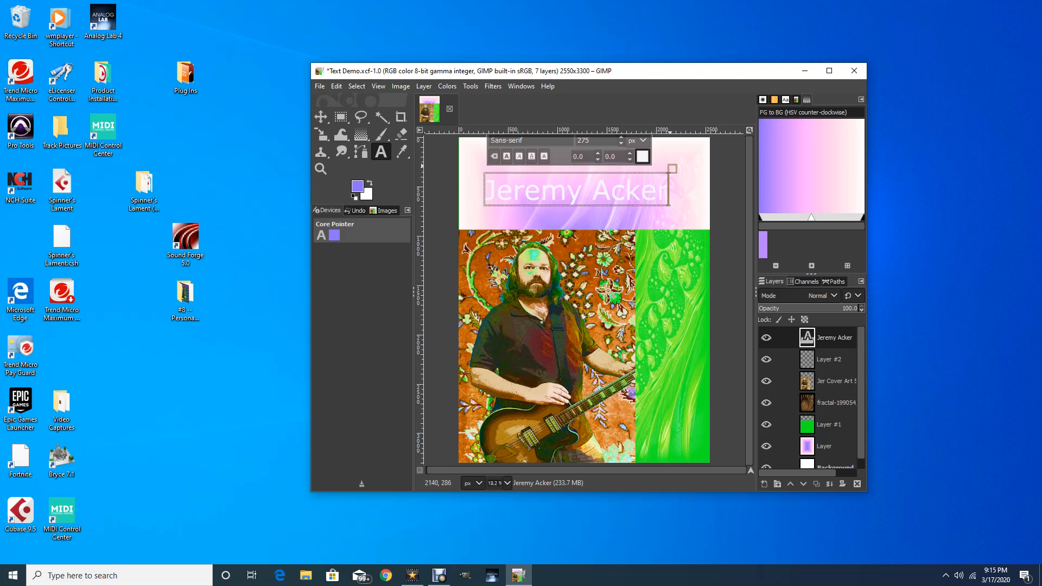
pyautogui.moveTo(673, 165); pyautogui.dragTo(688, 156)
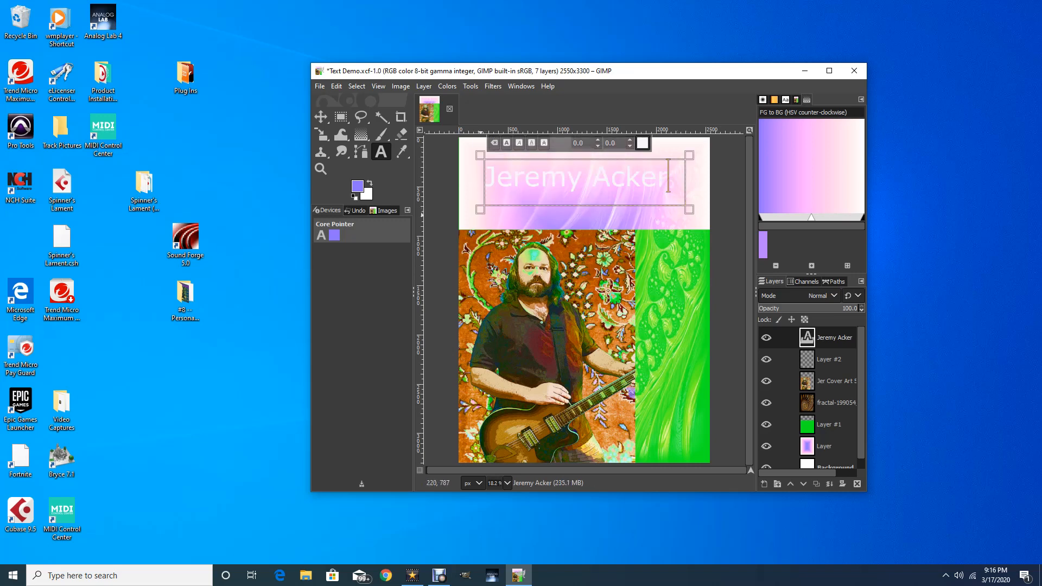
pyautogui.moveTo(481, 214); pyautogui.dragTo(471, 222)
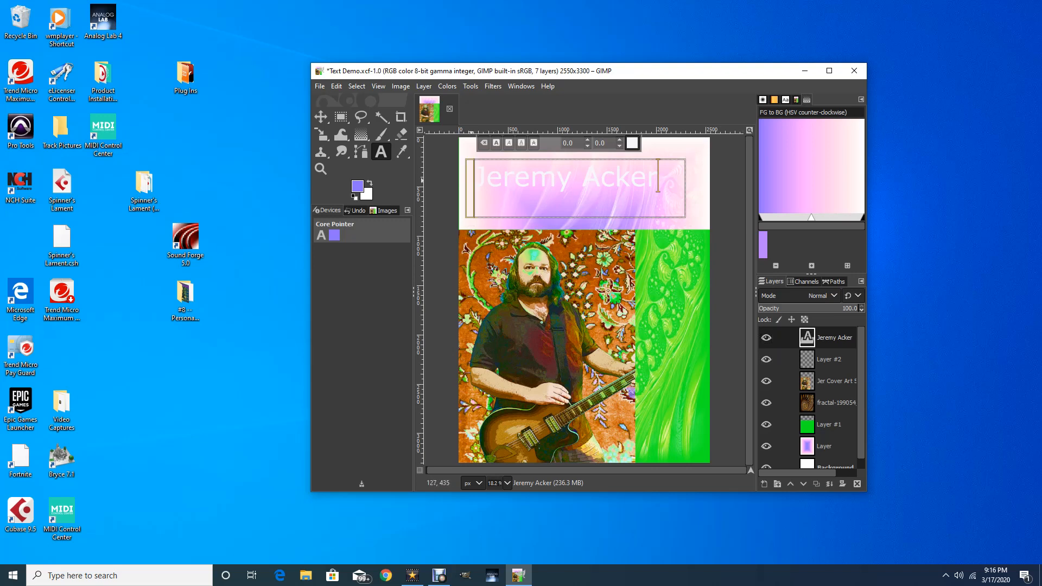
pyautogui.moveTo(477, 177); pyautogui.dragTo(665, 172)
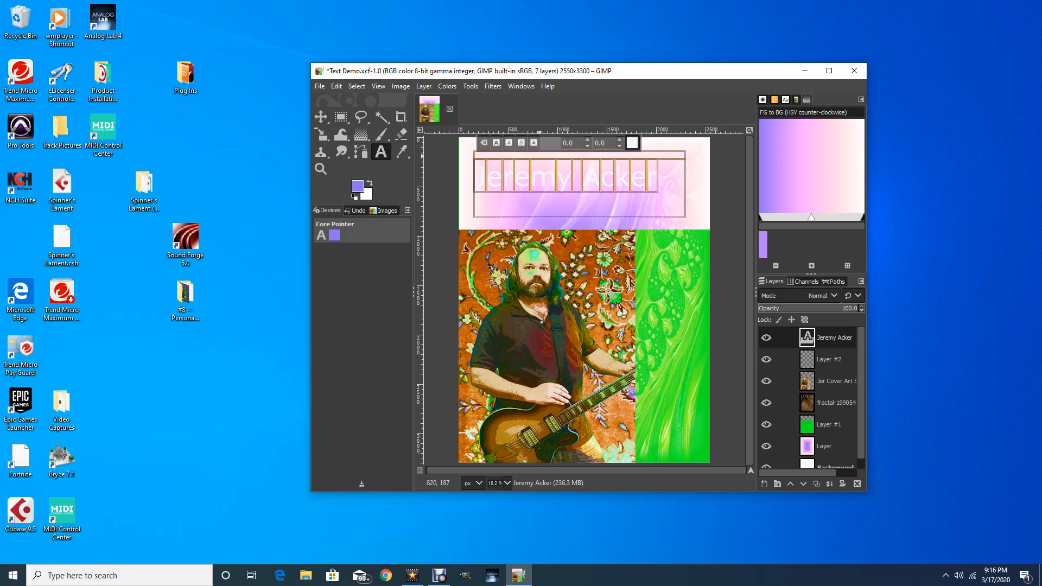
# Lower the text box top and adjust the title font size up, then back down
pyautogui.moveTo(520, 158); pyautogui.dragTo(520, 181)
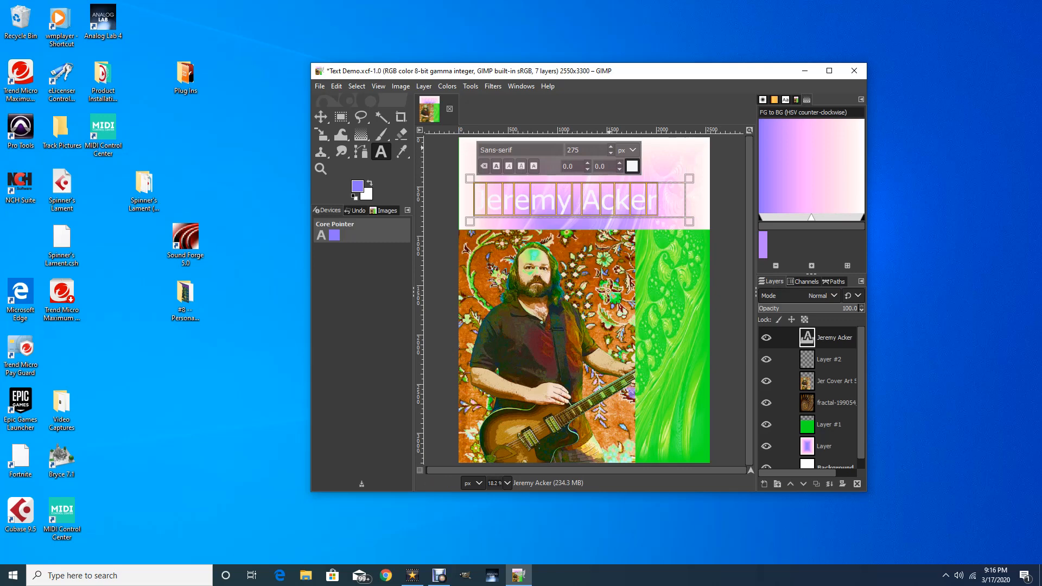
pyautogui.click(612, 146)
pyautogui.click(612, 147)
pyautogui.click(612, 147)
pyautogui.click(611, 147)
pyautogui.click(611, 146)
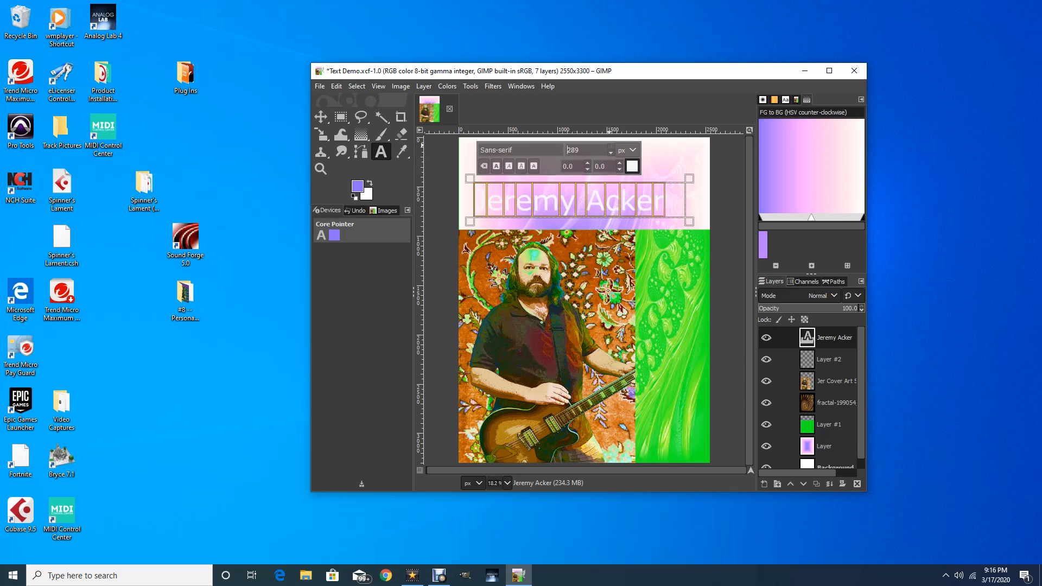
pyautogui.click(611, 146)
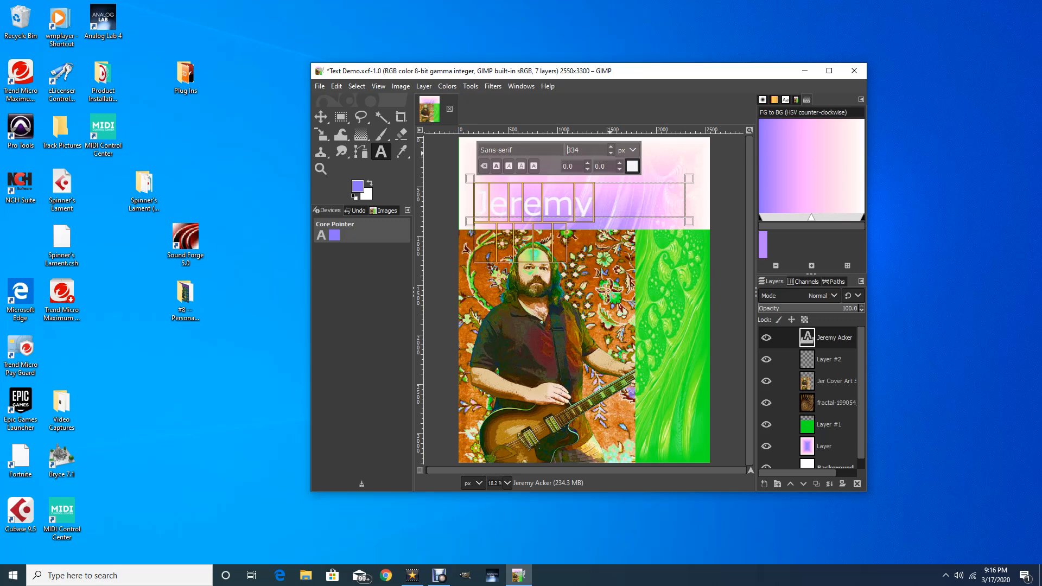
pyautogui.click(611, 153)
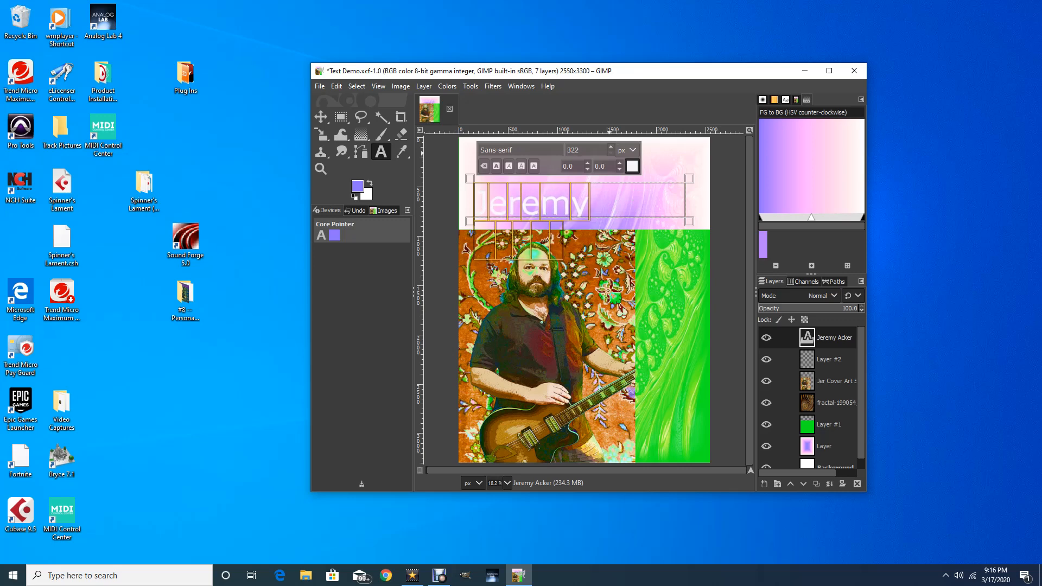
pyautogui.click(611, 153)
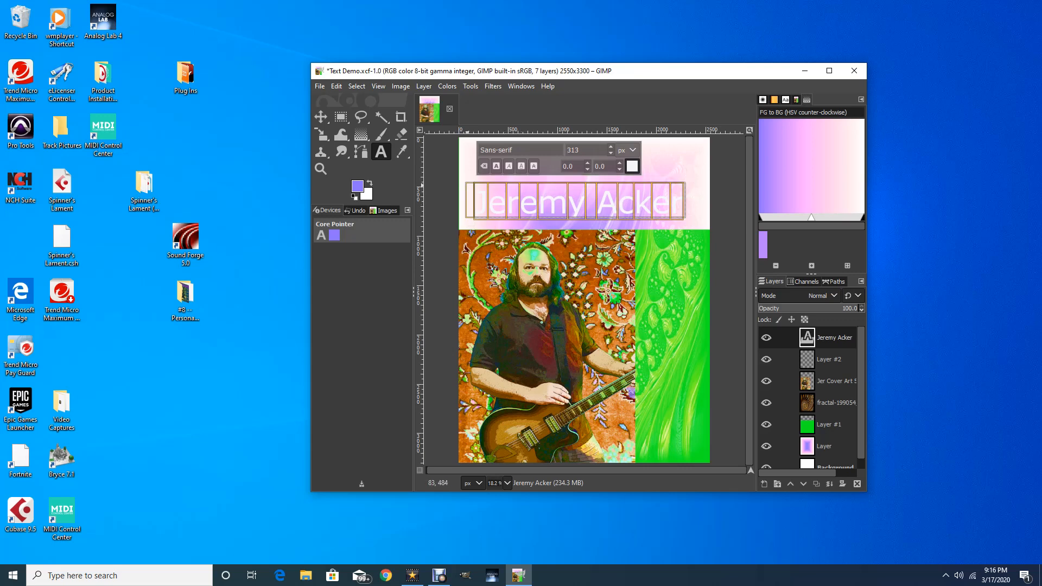
pyautogui.moveTo(470, 174); pyautogui.dragTo(472, 151)
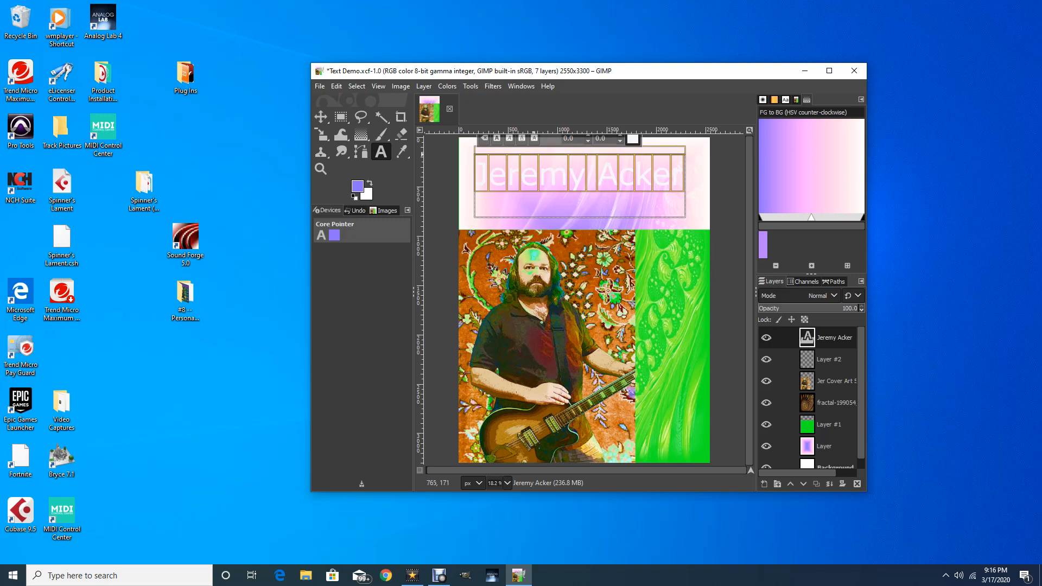
pyautogui.moveTo(560, 153); pyautogui.dragTo(562, 165)
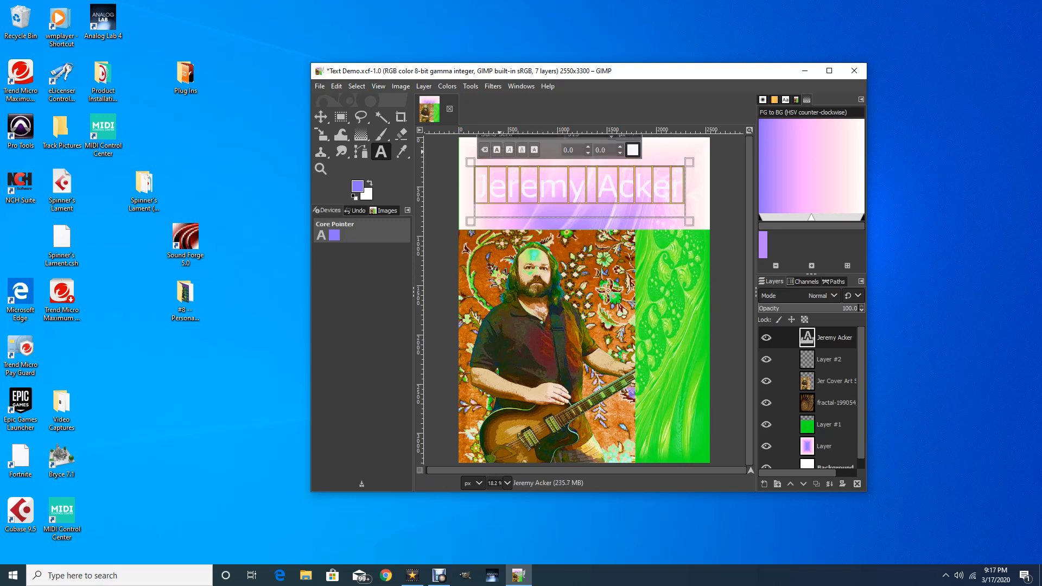
pyautogui.click(497, 150)
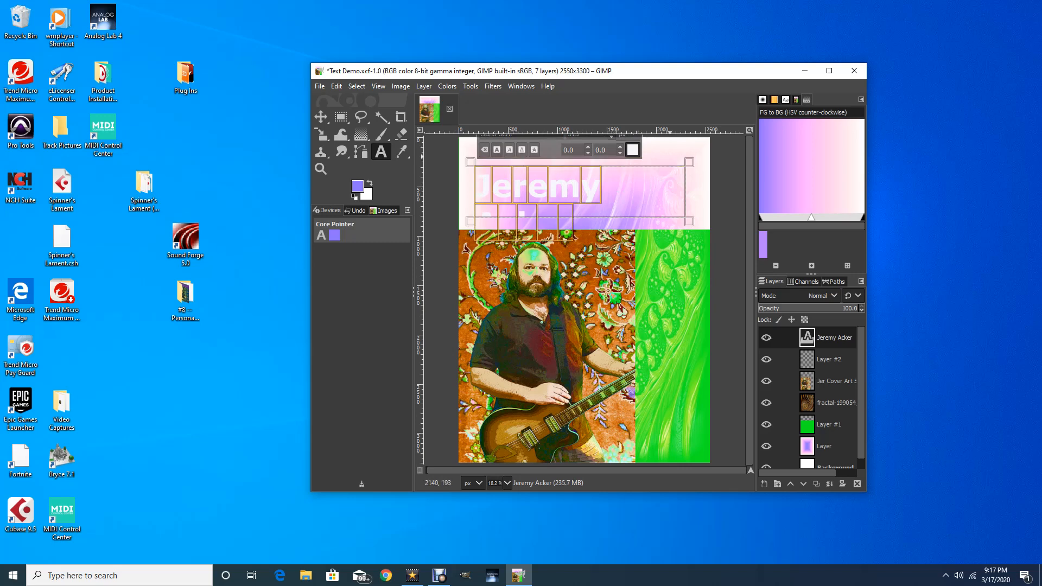
pyautogui.moveTo(689, 163); pyautogui.dragTo(686, 175)
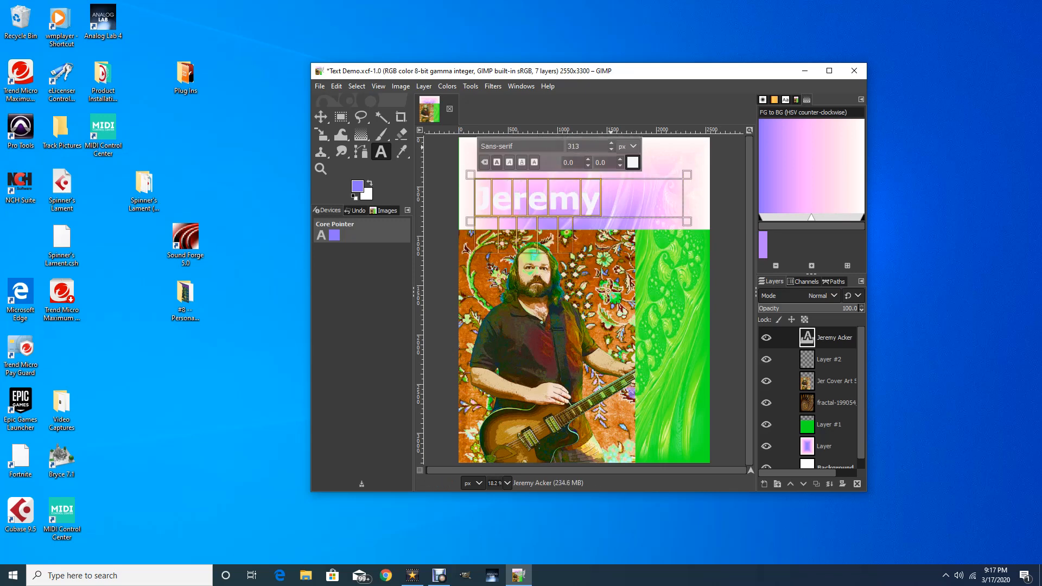
# Reduce the title size to 269 px so it fits on one line
pyautogui.scroll(-6, 568, 146)
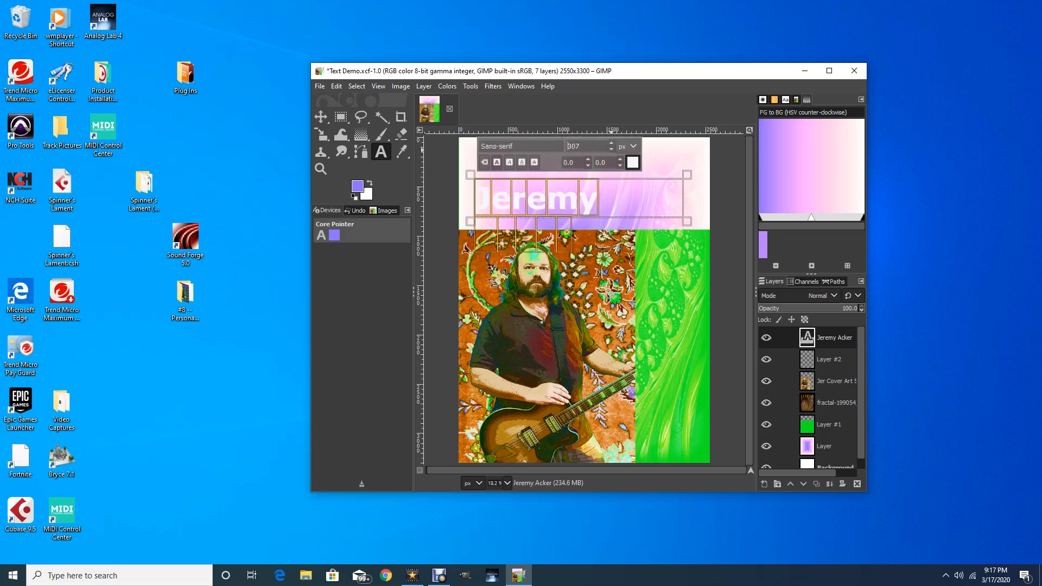
pyautogui.scroll(-11, 568, 146)
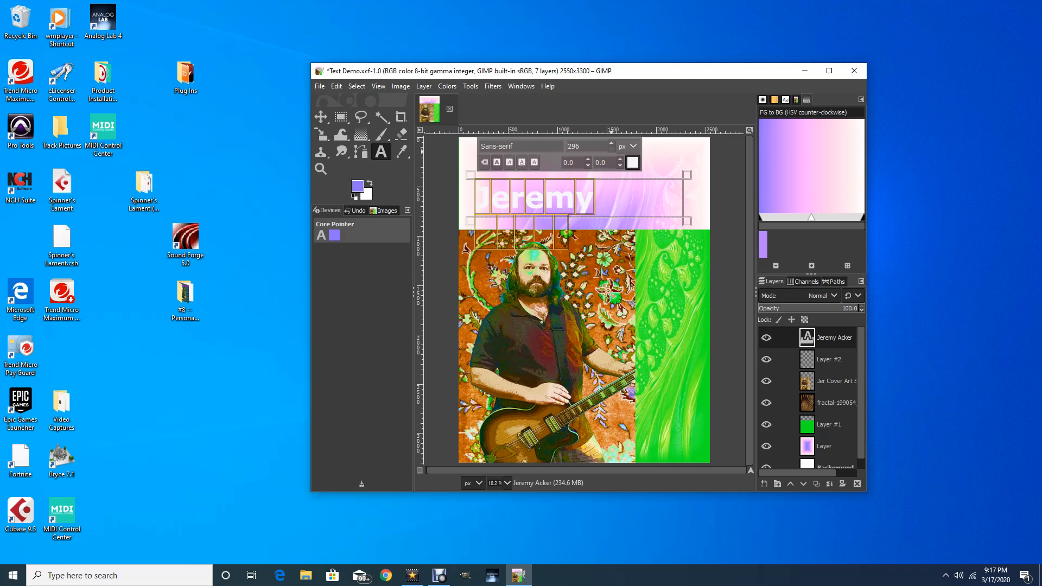
pyautogui.scroll(-3, 568, 146)
pyautogui.scroll(-18, 569, 146)
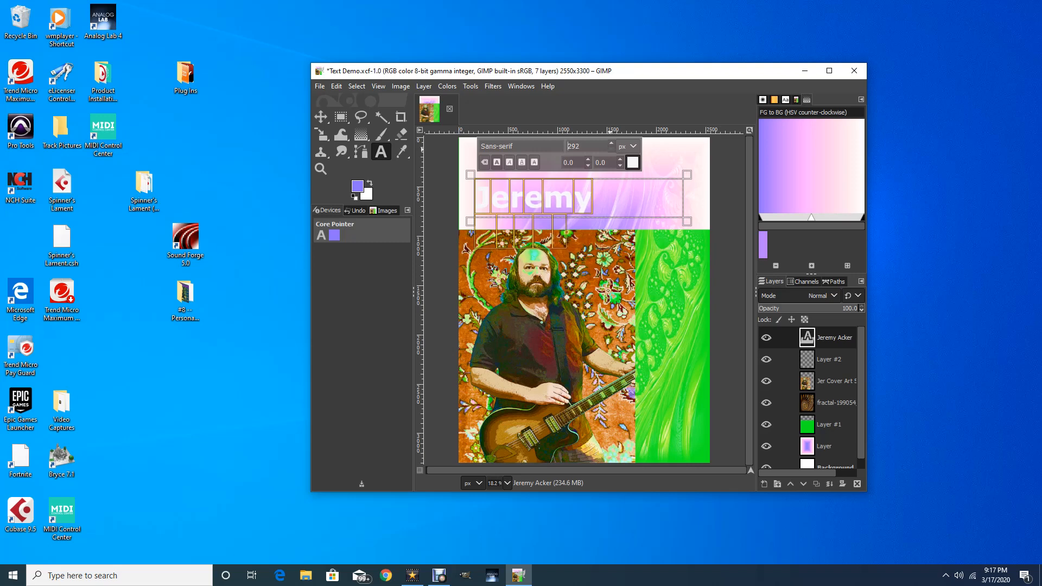
pyautogui.scroll(-6, 568, 146)
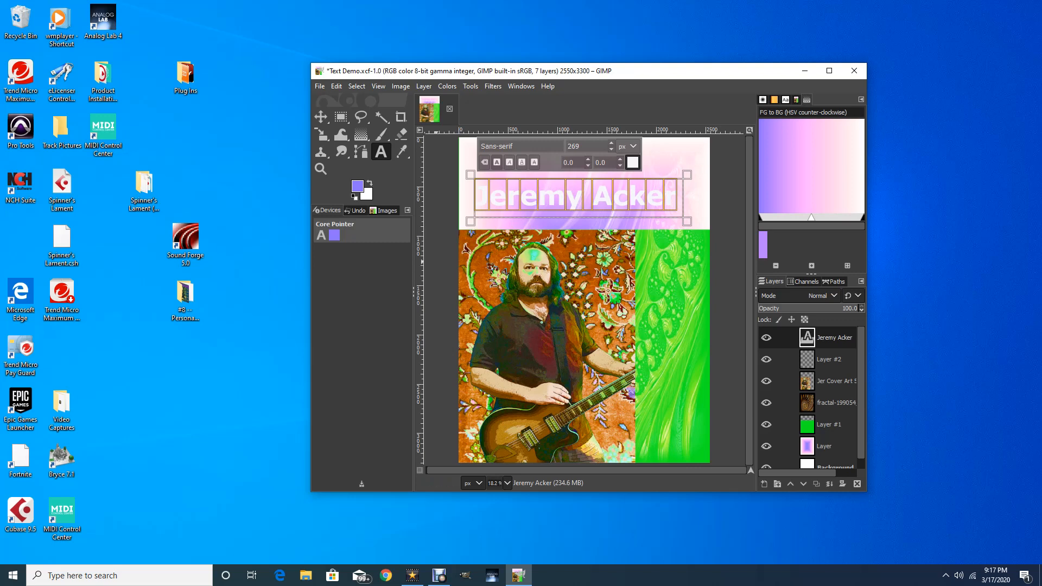
pyautogui.click(321, 116)
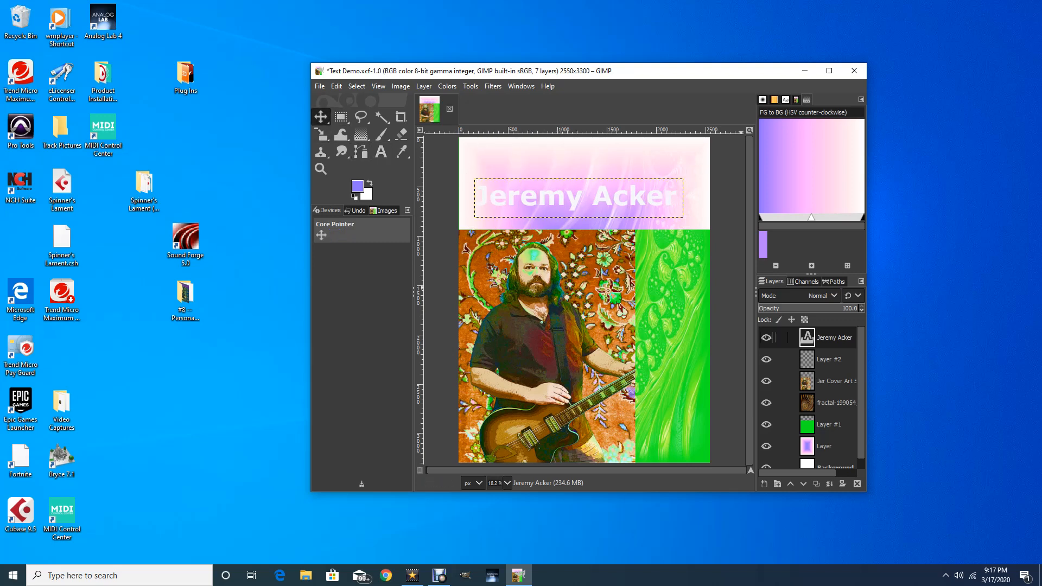
# Move the title higher and scale it proportionally to 2333×439
pyautogui.moveTo(579, 201); pyautogui.dragTo(583, 177)
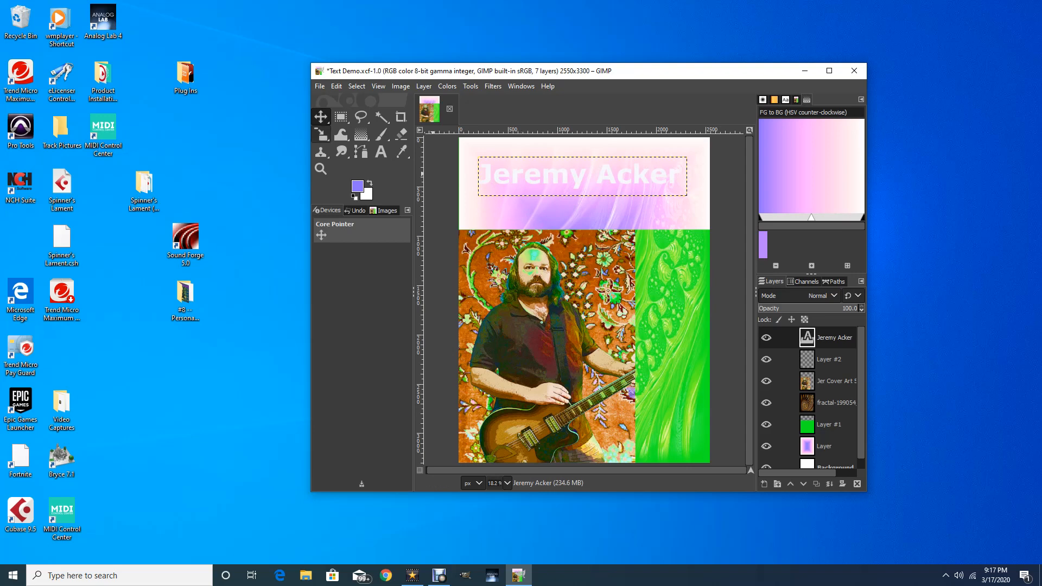
pyautogui.click(322, 134)
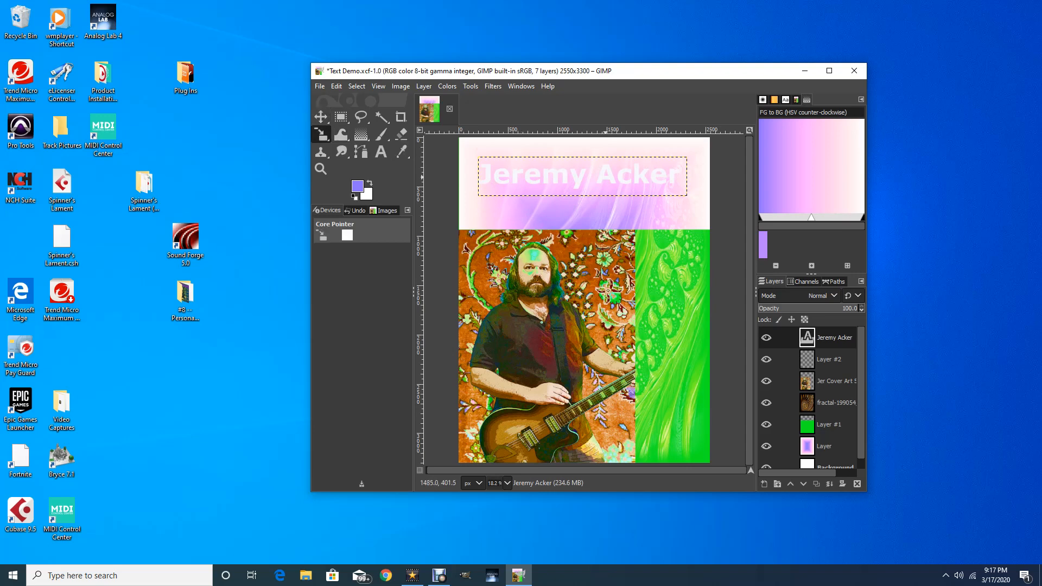
pyautogui.click(607, 177)
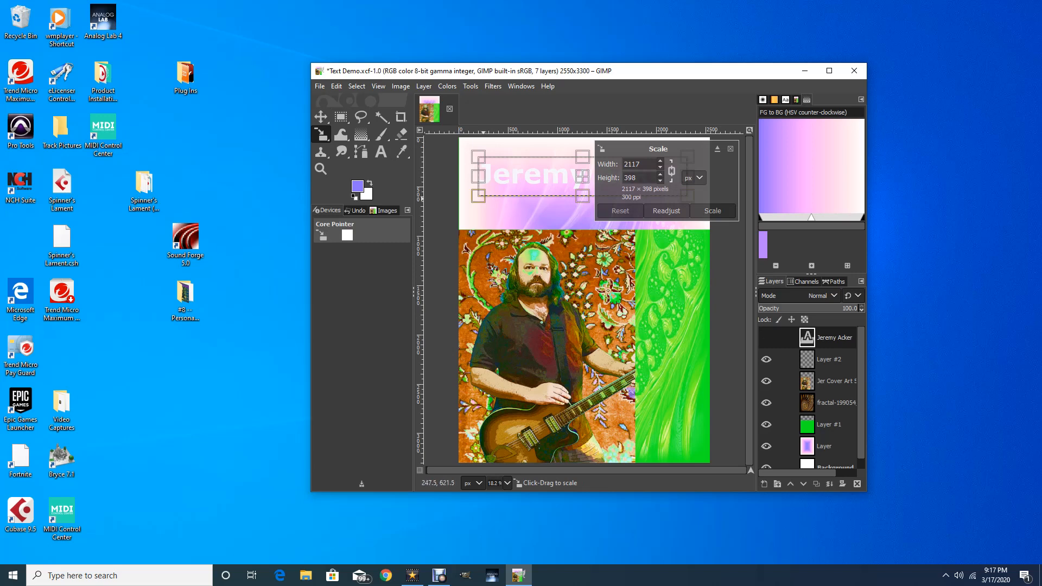
pyautogui.moveTo(482, 200); pyautogui.dragTo(462, 219)
pyautogui.press('Return')
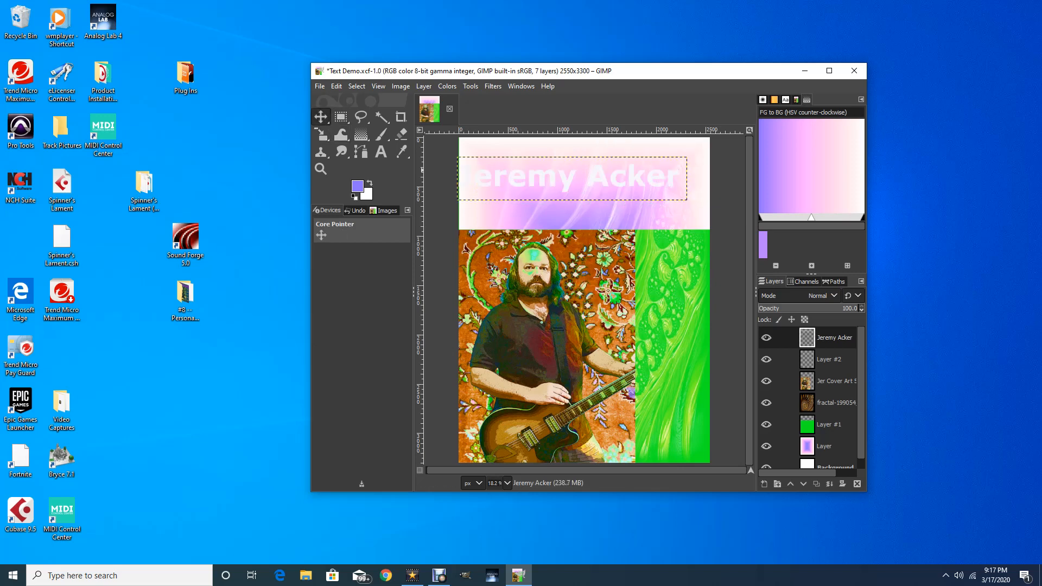
# Shift the fractal artwork layer to the right
pyautogui.click(321, 116)
pyautogui.moveTo(524, 172); pyautogui.dragTo(552, 175)
pyautogui.moveTo(510, 174)
pyautogui.mouseDown()
pyautogui.moveTo(590, 182)
pyautogui.moveTo(582, 168)
pyautogui.mouseUp()
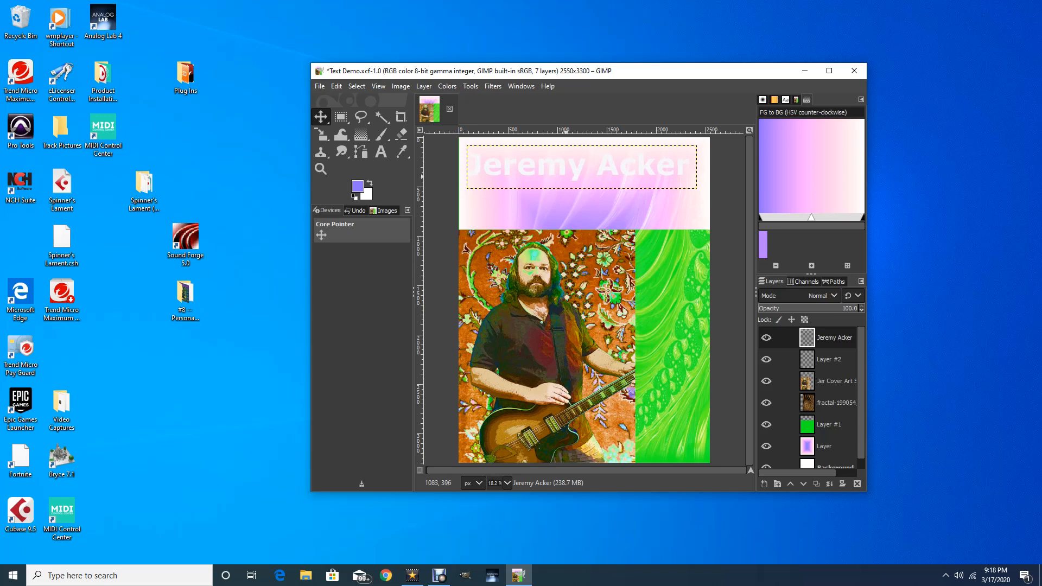
# Scale the title larger and taller, then nudge it right and slightly up
pyautogui.click(322, 134)
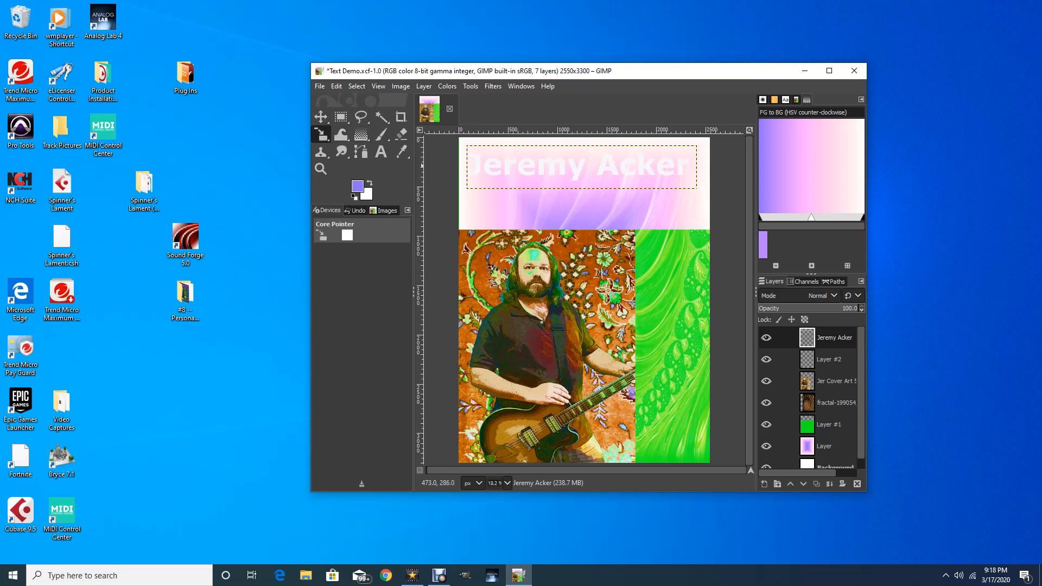
pyautogui.click(527, 168)
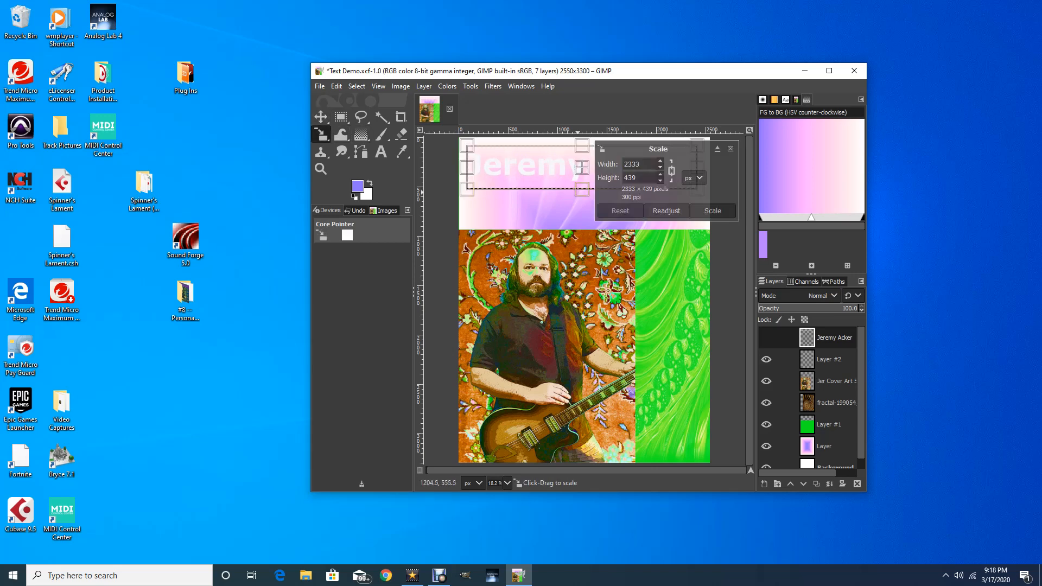
pyautogui.moveTo(579, 193); pyautogui.dragTo(589, 199)
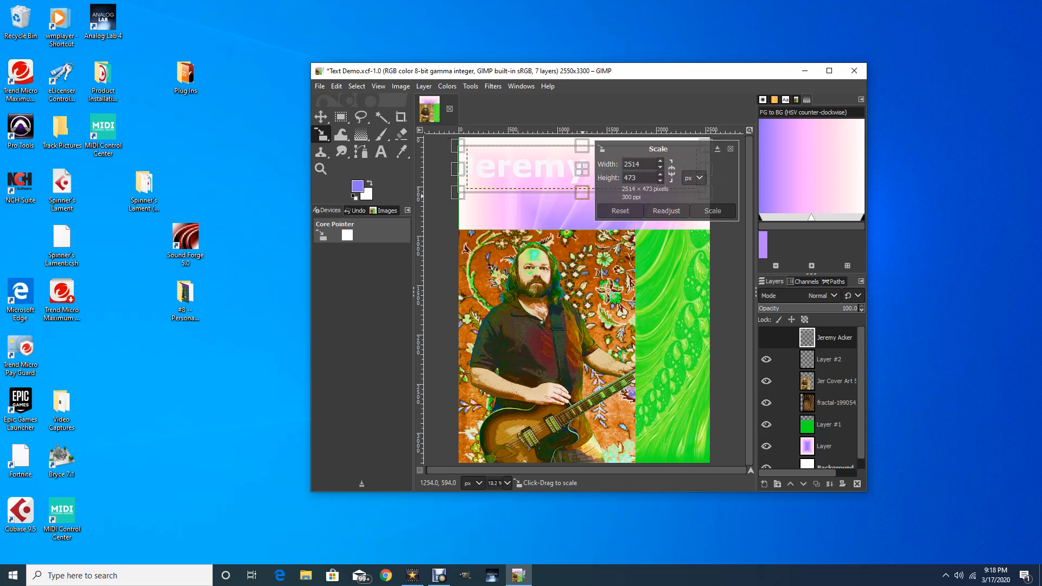
pyautogui.moveTo(584, 197); pyautogui.dragTo(589, 213)
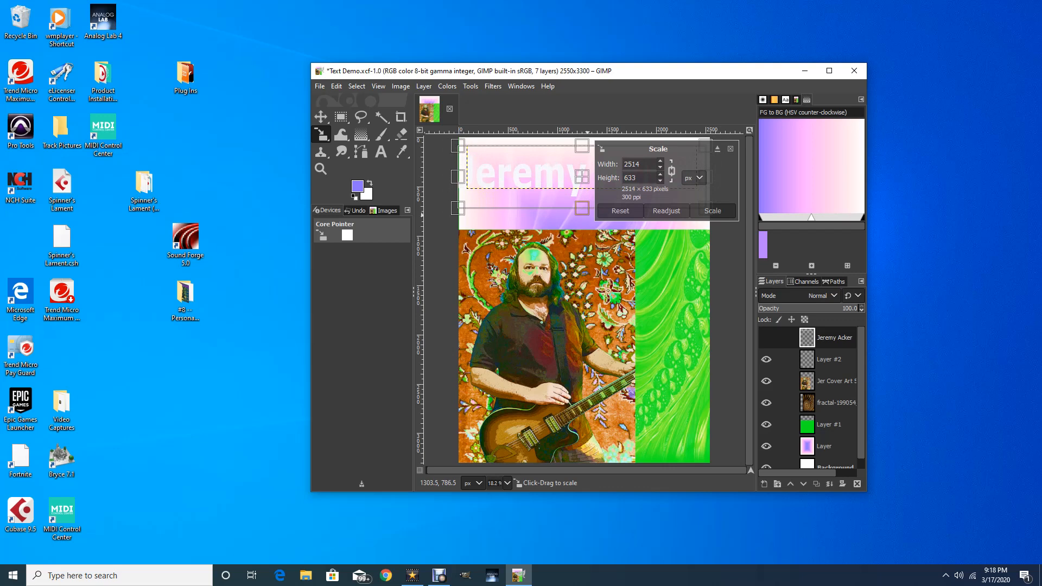
pyautogui.press('Return')
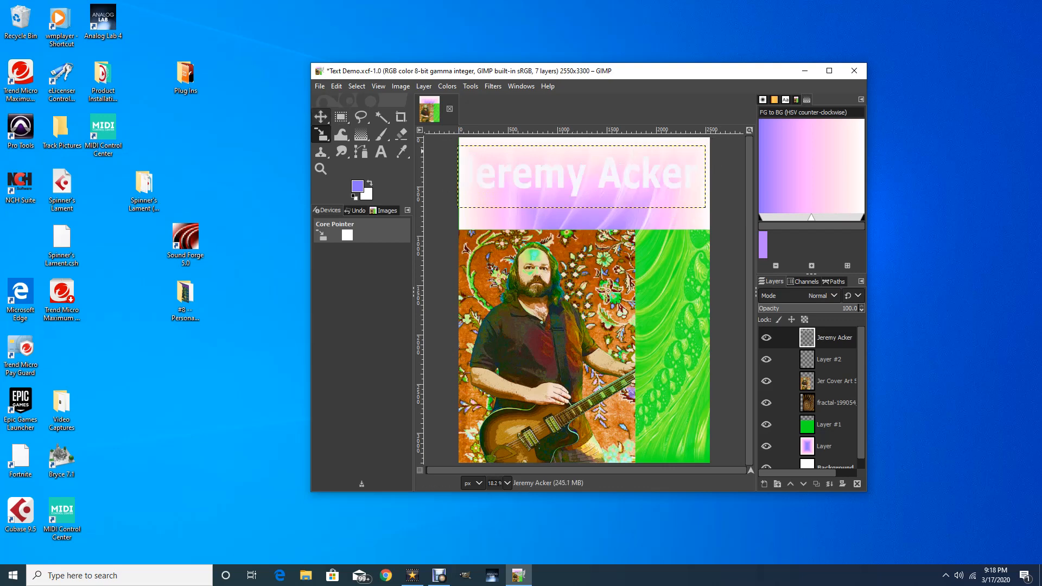
pyautogui.press('m')
pyautogui.moveTo(582, 176)
pyautogui.mouseDown()
pyautogui.moveTo(592, 175)
pyautogui.moveTo(585, 169)
pyautogui.mouseUp()
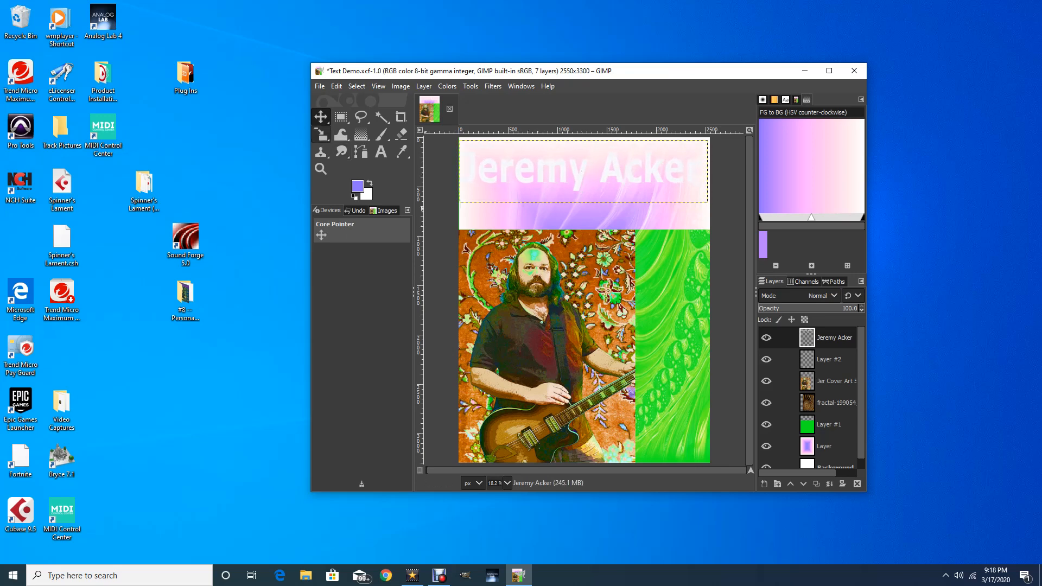
# Narrow the title slightly from the left, to about 2455×633
pyautogui.click(320, 134)
pyautogui.click(584, 172)
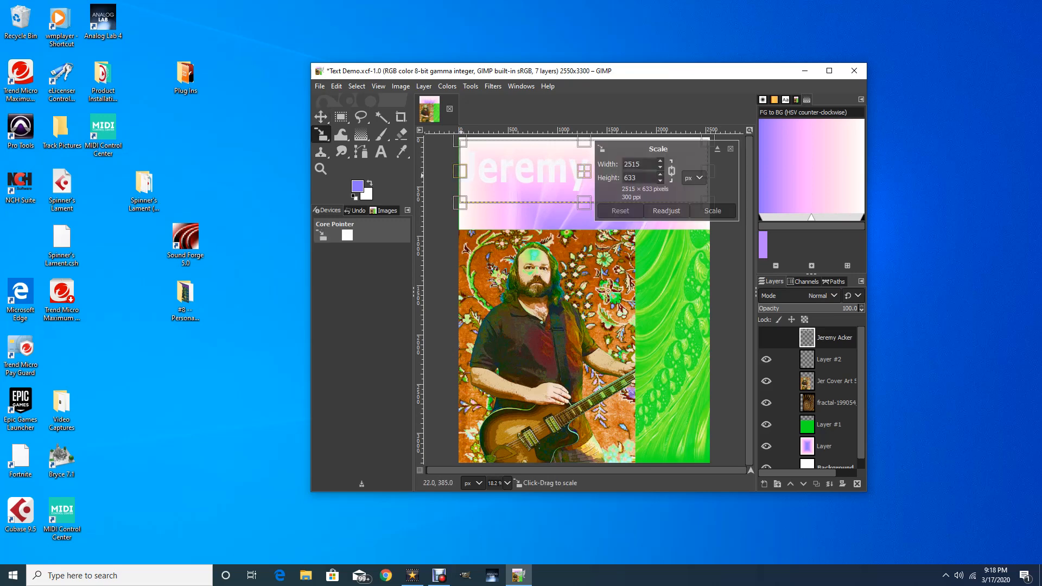
pyautogui.moveTo(462, 174); pyautogui.dragTo(468, 173)
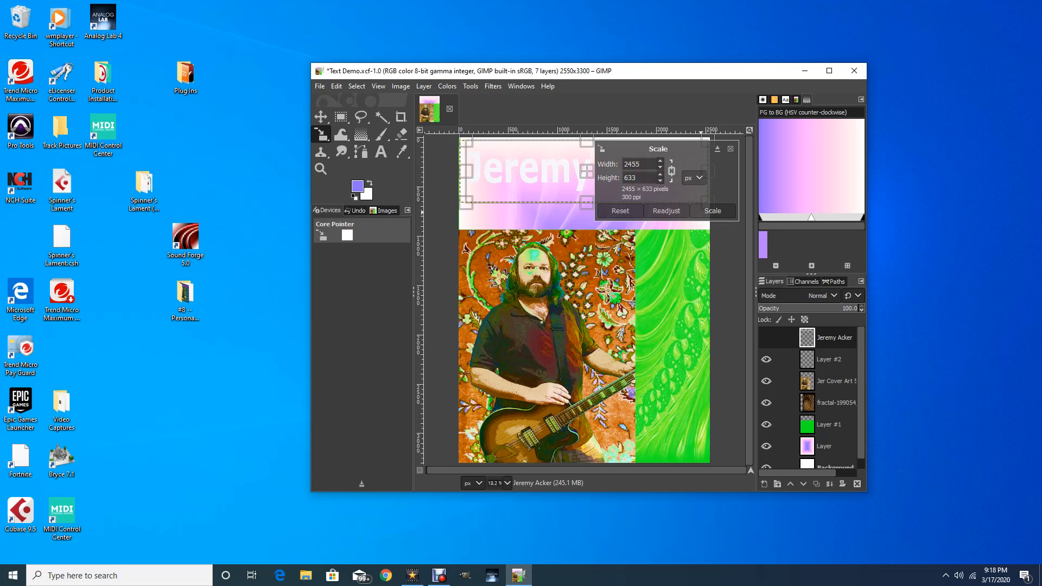
pyautogui.click(713, 210)
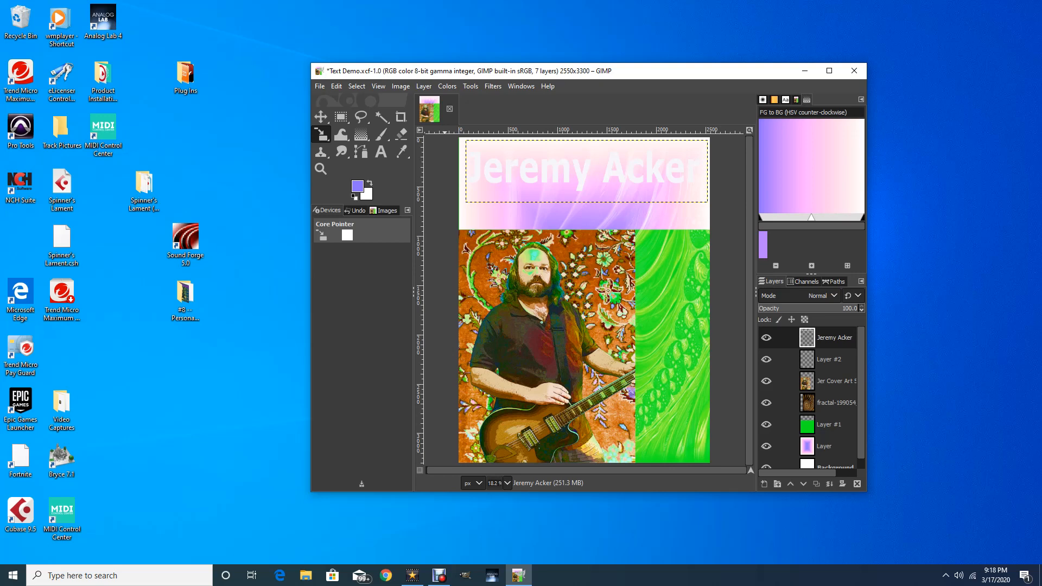
# Open the Long Shadow filter on the title and adjust its angle
pyautogui.click(493, 86)
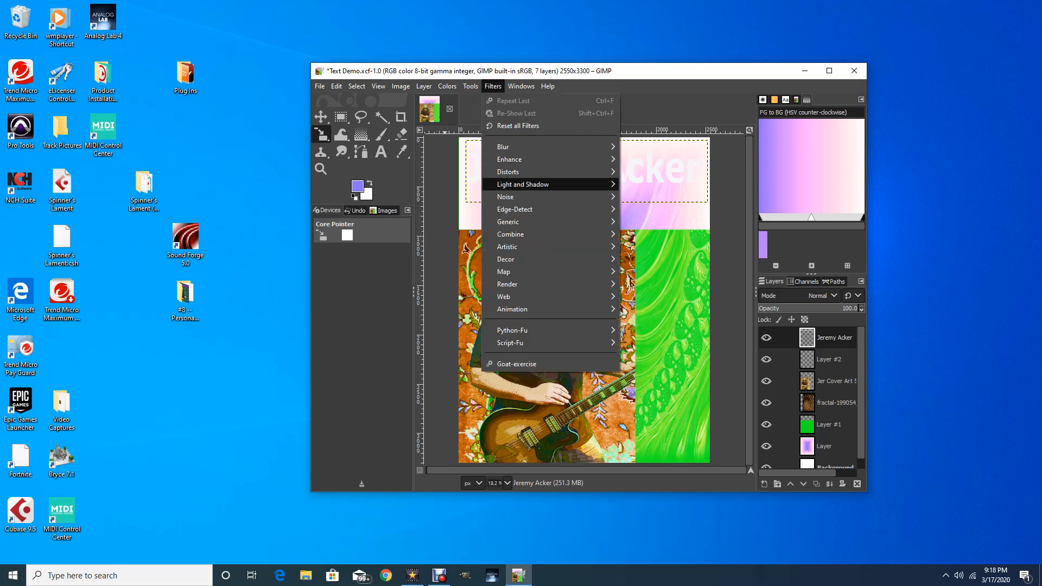
pyautogui.moveTo(523, 185)
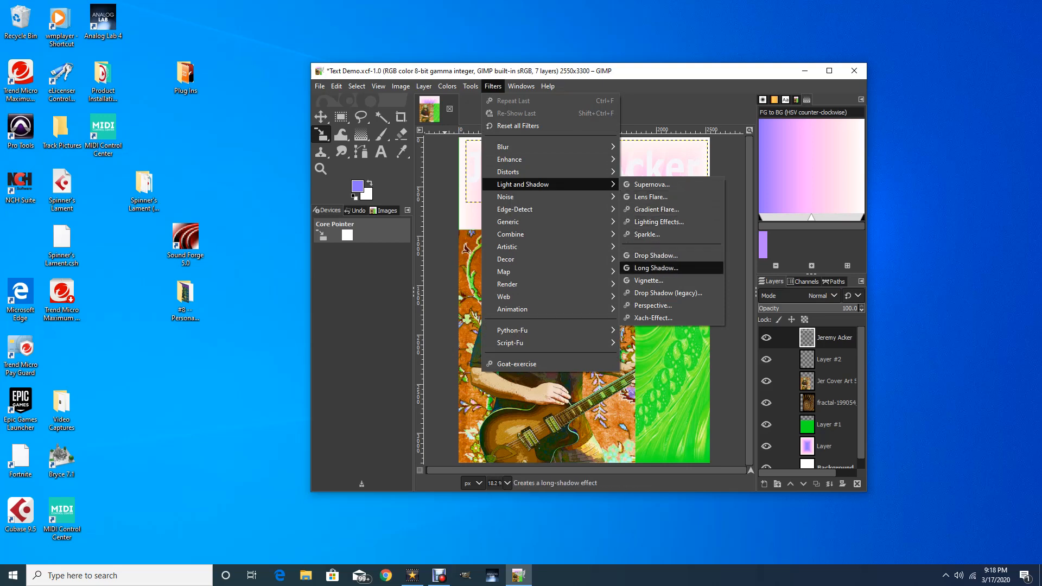
pyautogui.click(656, 268)
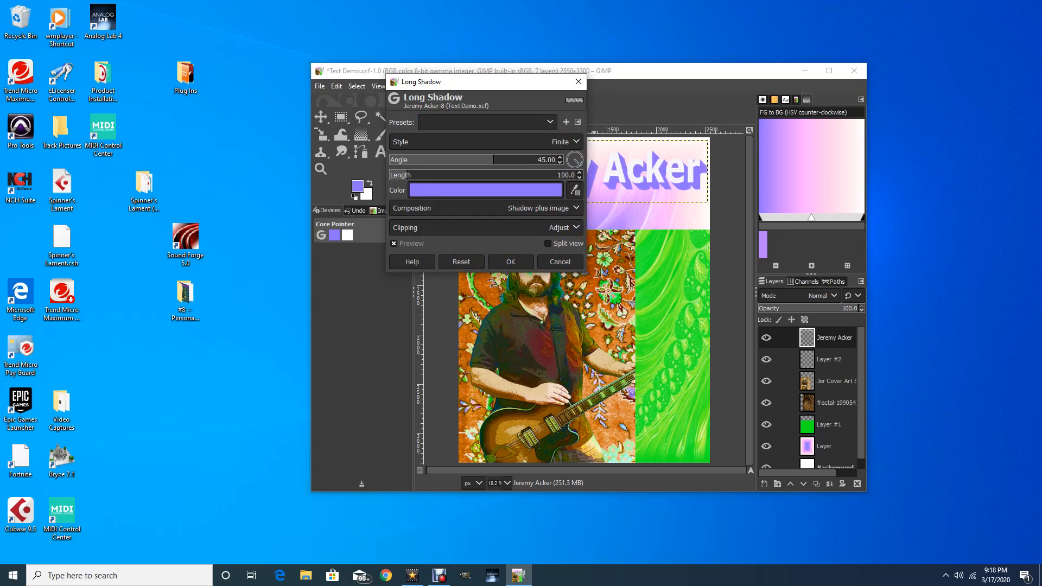
pyautogui.moveTo(475, 83); pyautogui.dragTo(312, 81)
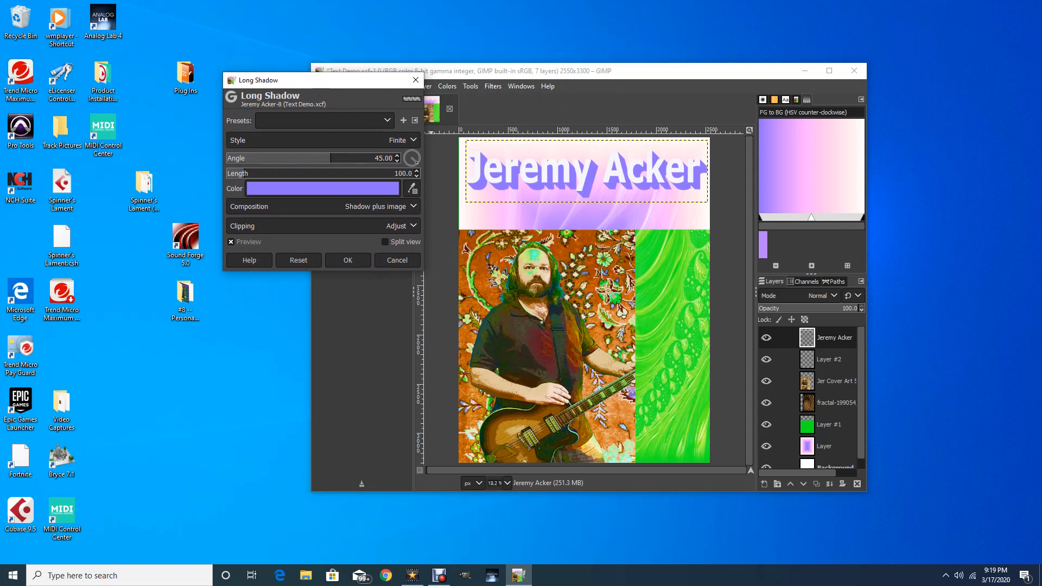
pyautogui.moveTo(330, 158)
pyautogui.mouseDown()
pyautogui.moveTo(293, 158)
pyautogui.moveTo(326, 158)
pyautogui.mouseUp()
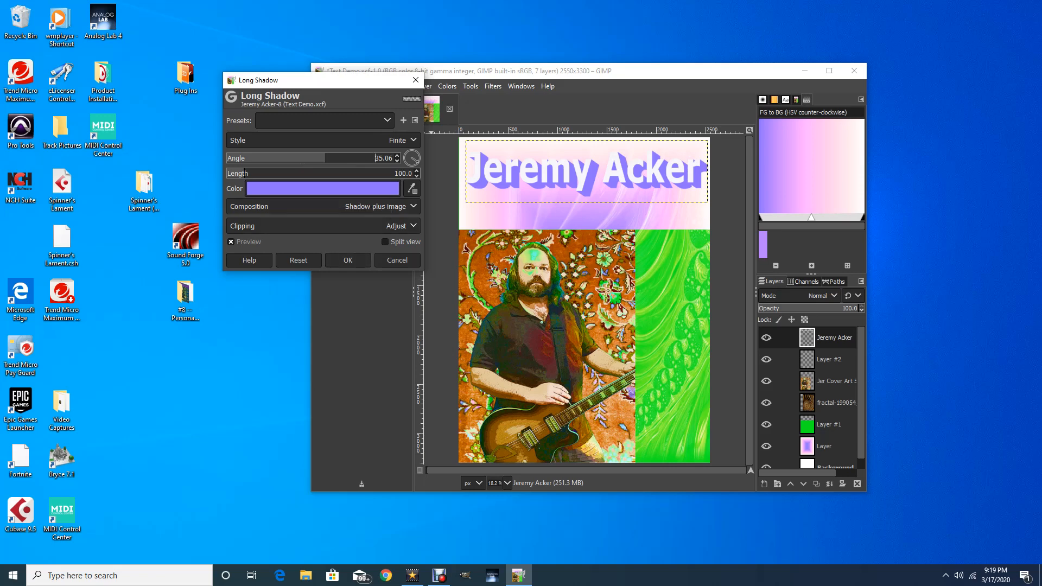
# Change the long shadow colour to dark navy 1d2565
pyautogui.click(323, 188)
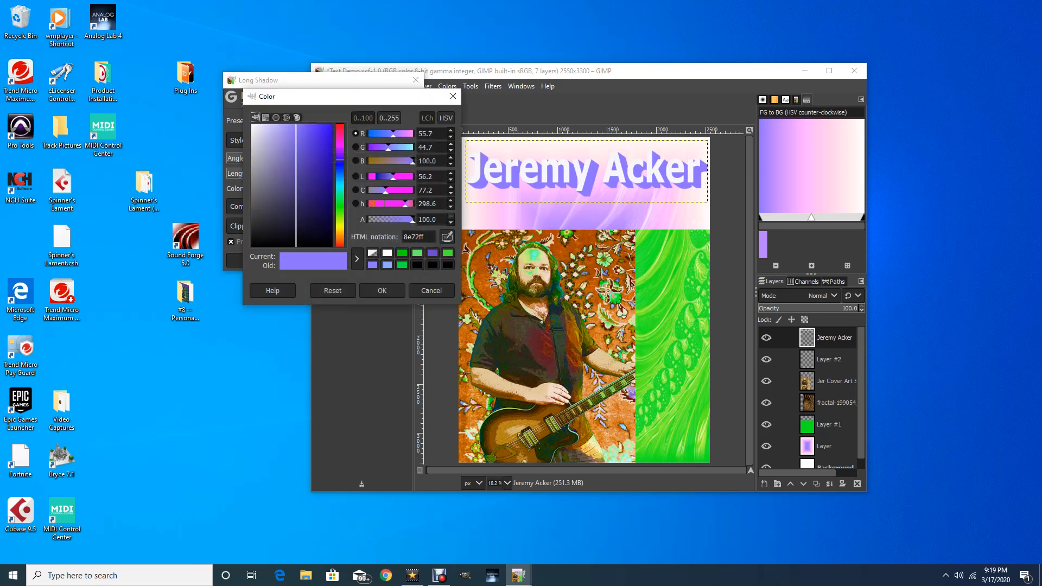
pyautogui.click(339, 195)
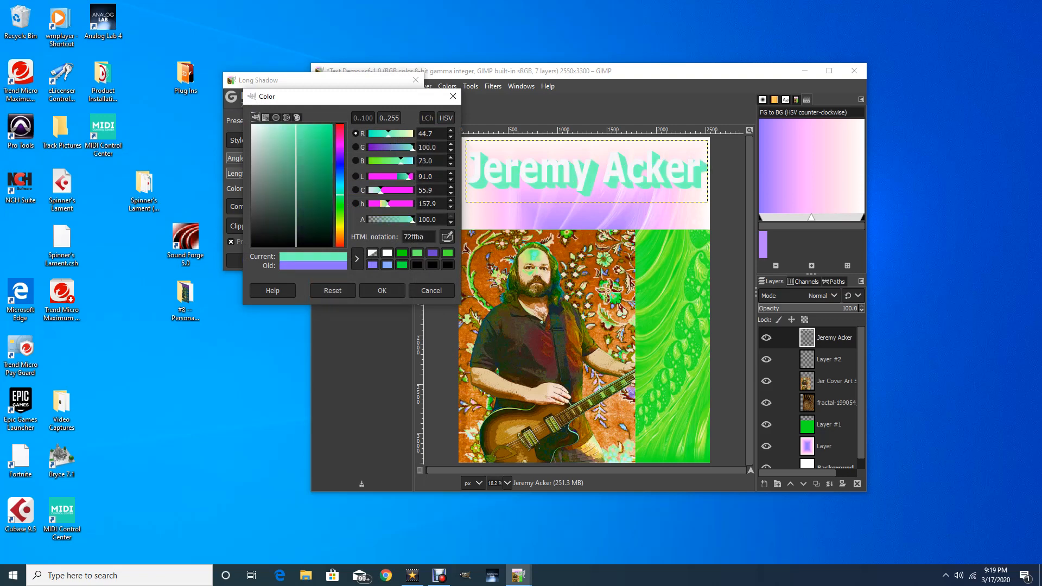
pyautogui.click(340, 160)
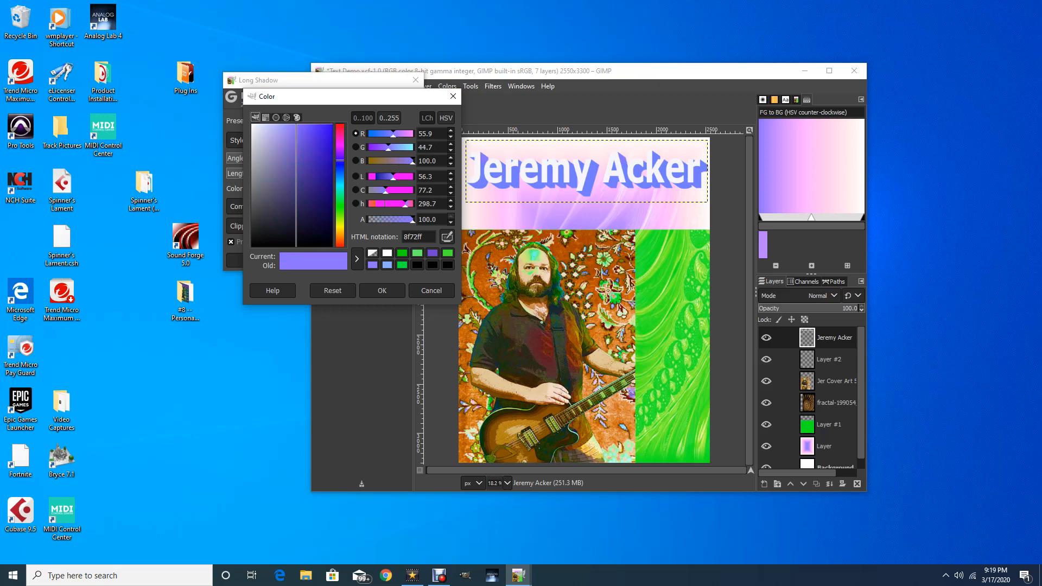
pyautogui.click(340, 171)
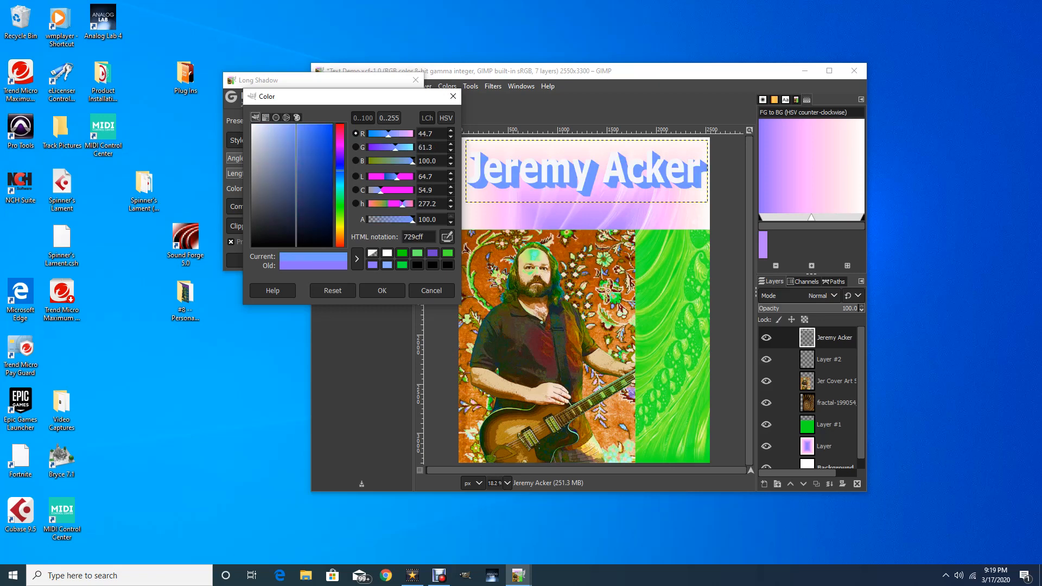
pyautogui.click(340, 167)
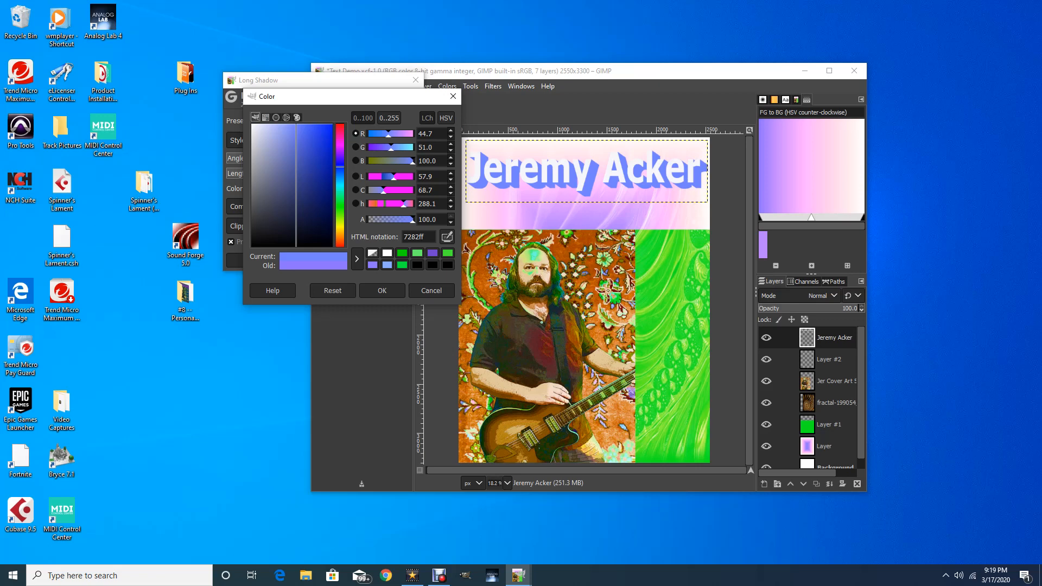
pyautogui.click(309, 198)
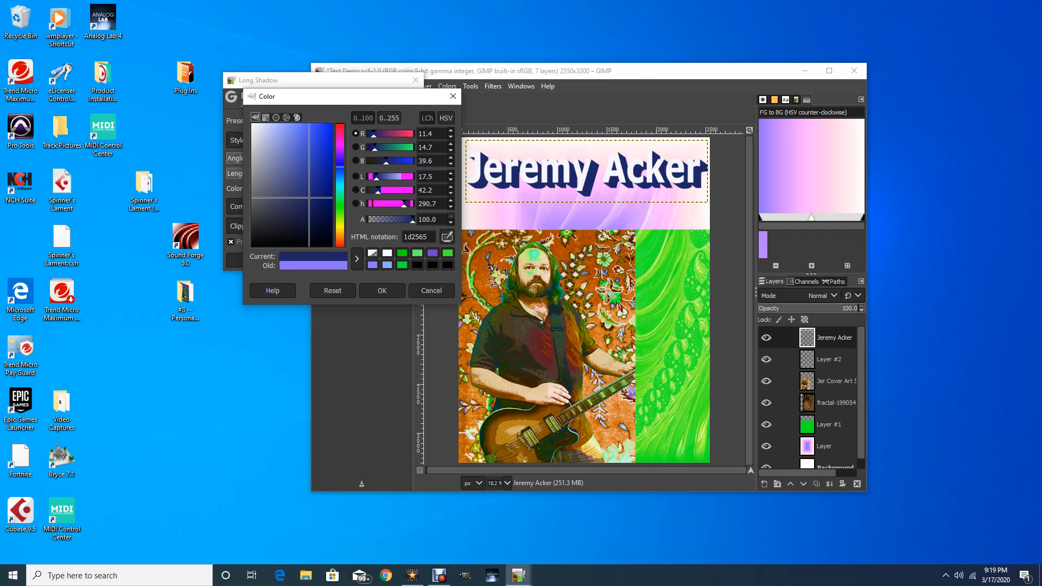
pyautogui.click(382, 290)
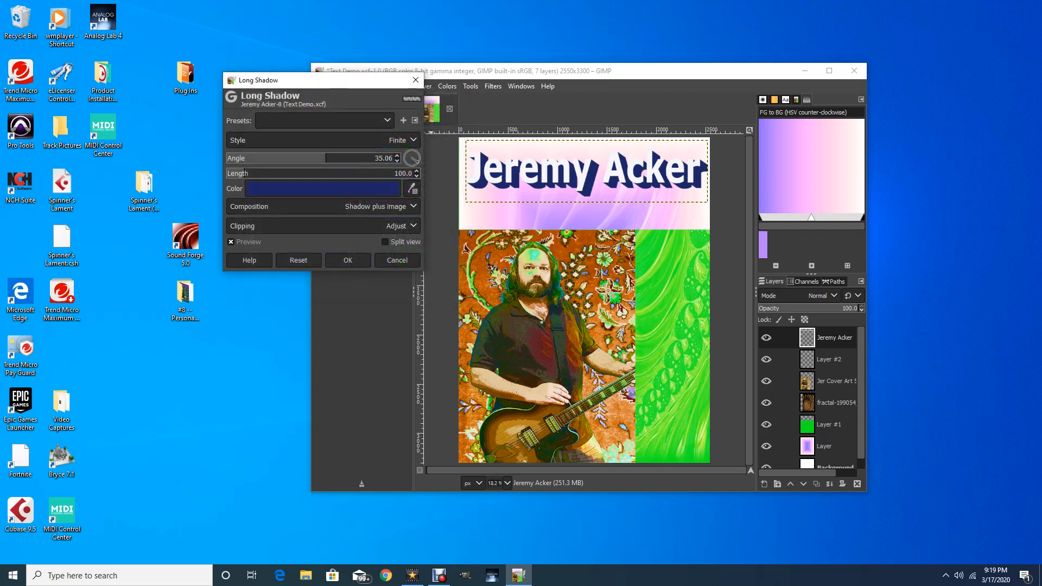
# Set shadow length 267.4 and angle 148.44, then apply the Long Shadow
pyautogui.moveTo(244, 172); pyautogui.dragTo(276, 173)
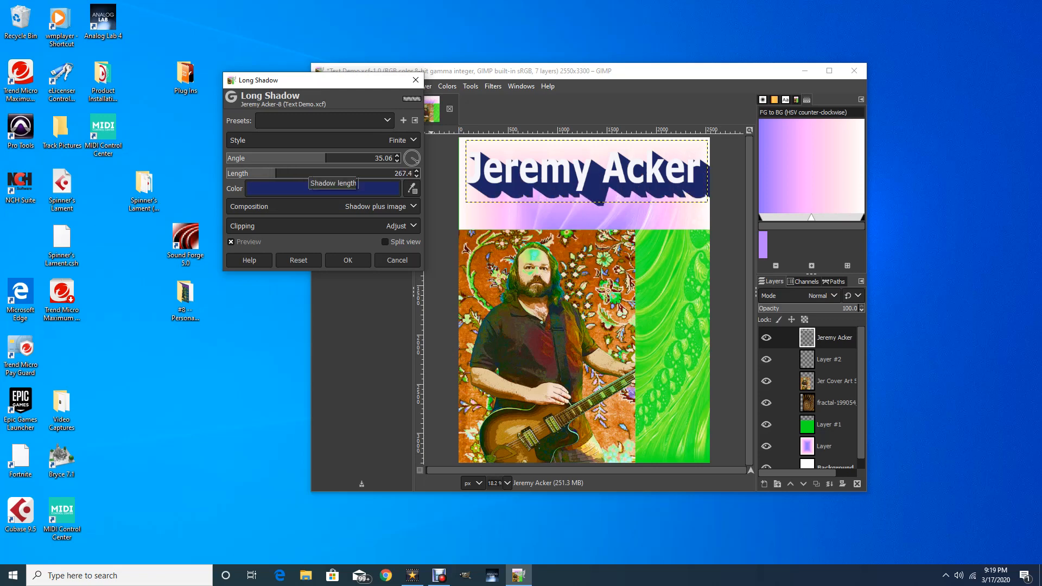
pyautogui.moveTo(326, 158); pyautogui.dragTo(374, 158)
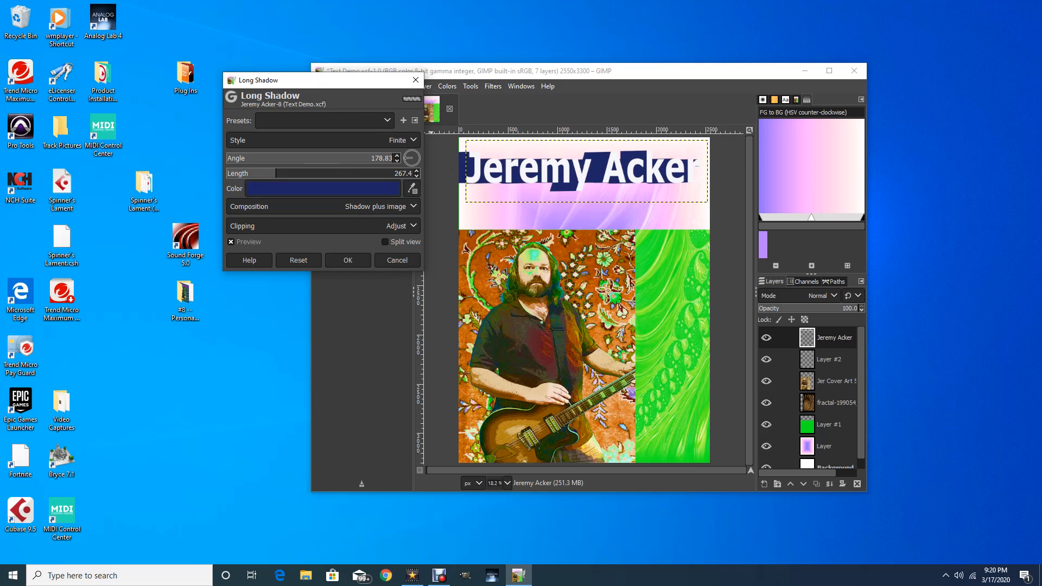
pyautogui.moveTo(393, 158); pyautogui.dragTo(379, 158)
pyautogui.click(380, 158)
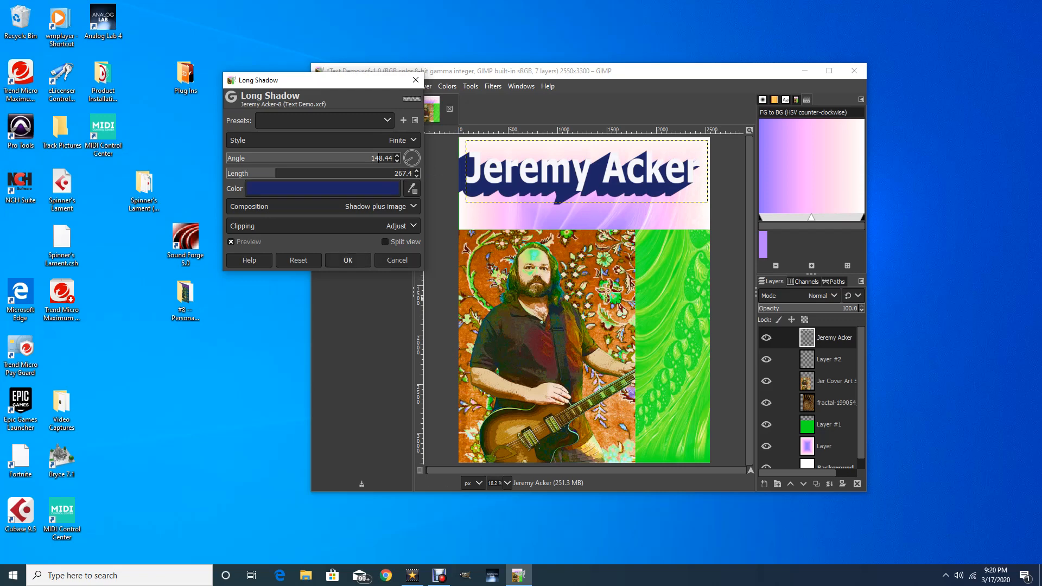
pyautogui.click(348, 260)
pyautogui.click(321, 117)
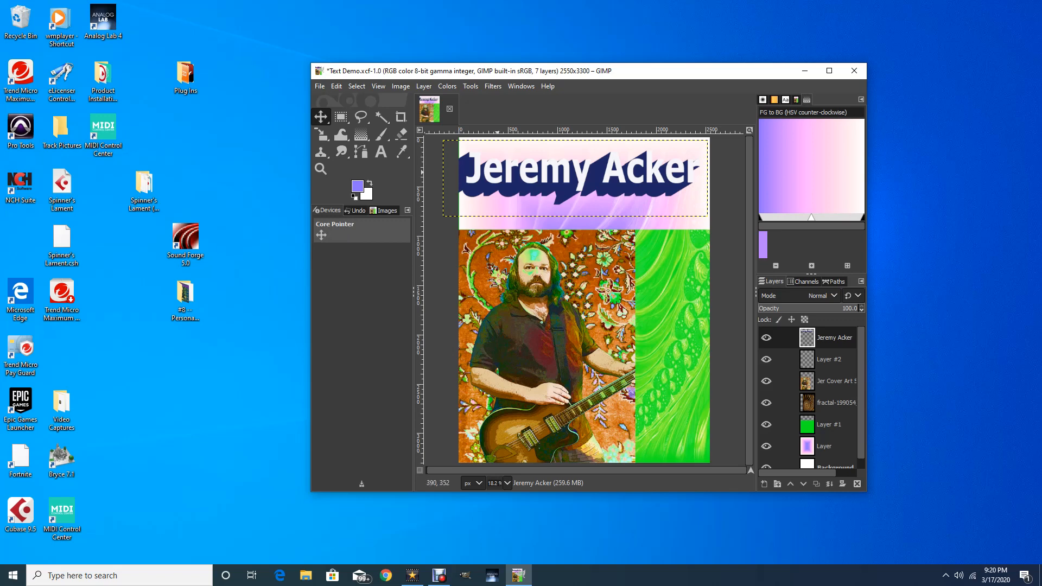
# Nudge the title right and apply Cartoon (legacy) with mask radius 7.00, percent black 0.200
pyautogui.moveTo(575, 179); pyautogui.dragTo(585, 174)
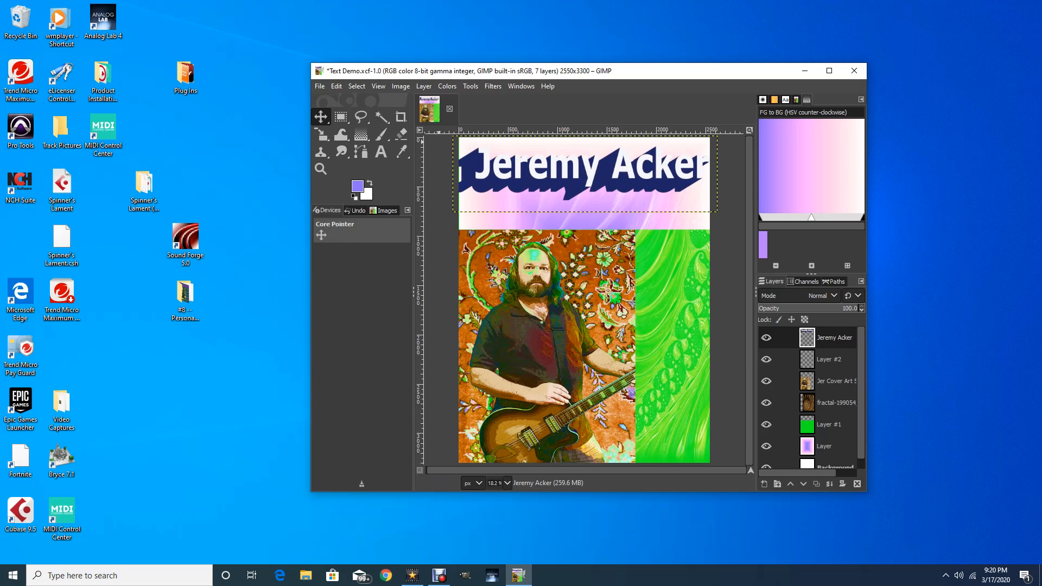
pyautogui.click(493, 86)
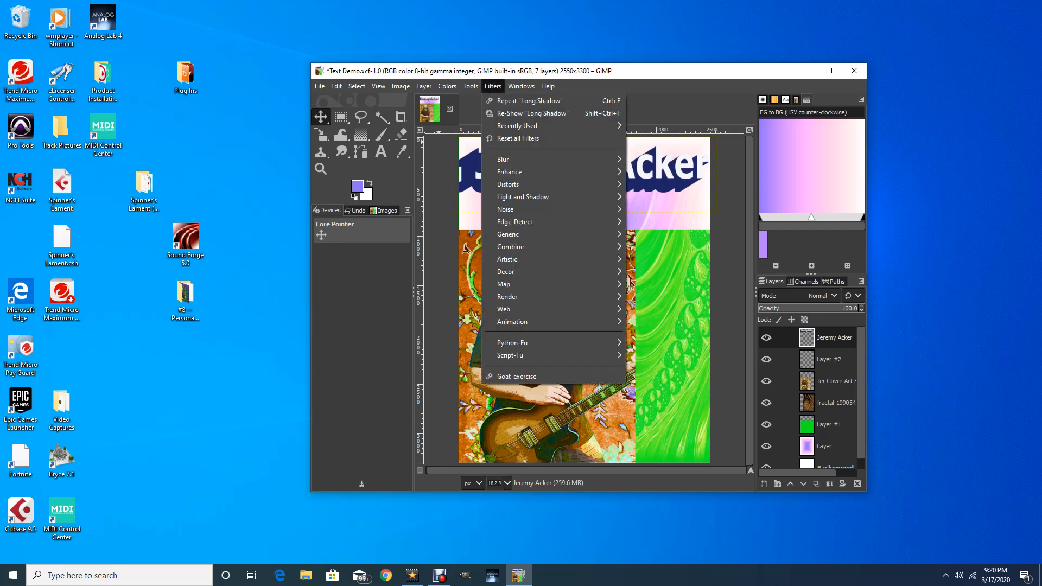
pyautogui.moveTo(537, 184)
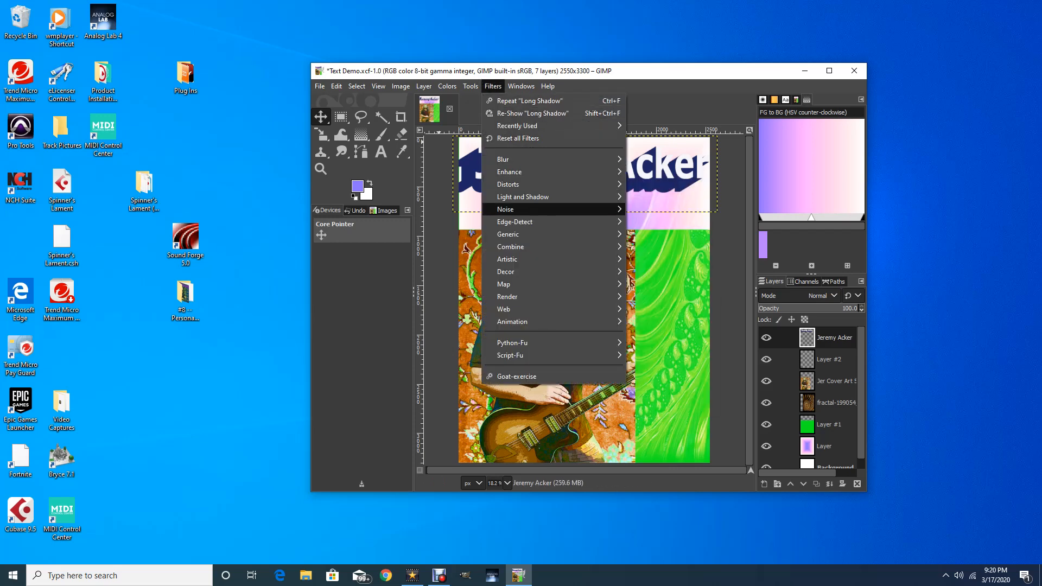
pyautogui.moveTo(537, 259)
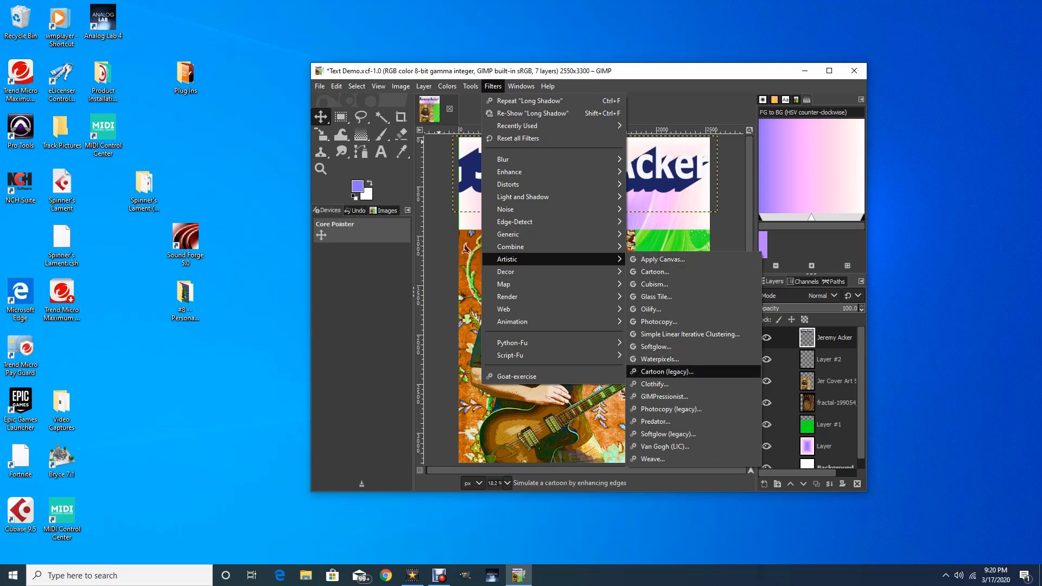
pyautogui.click(667, 372)
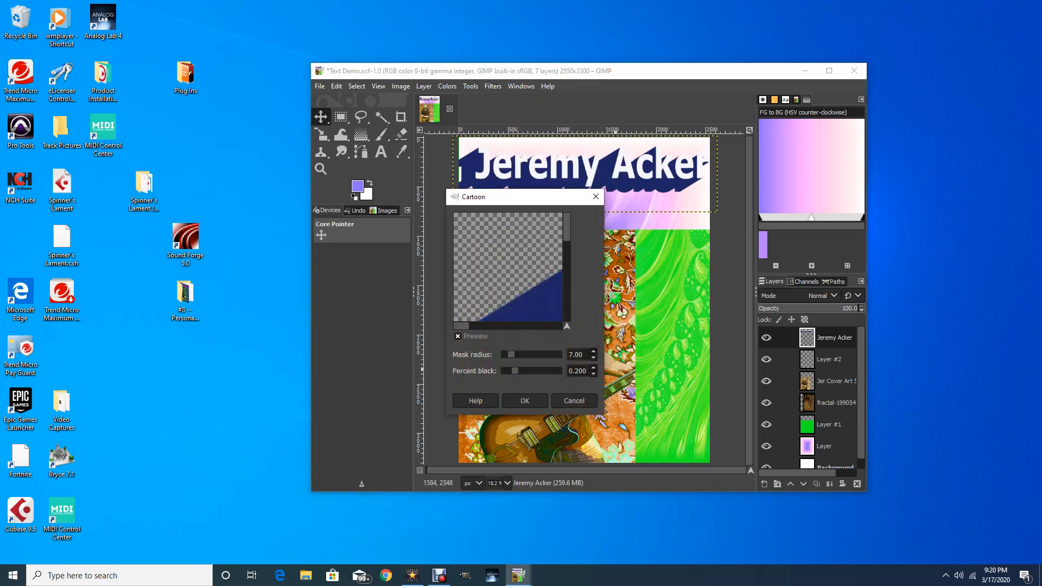
pyautogui.click(525, 401)
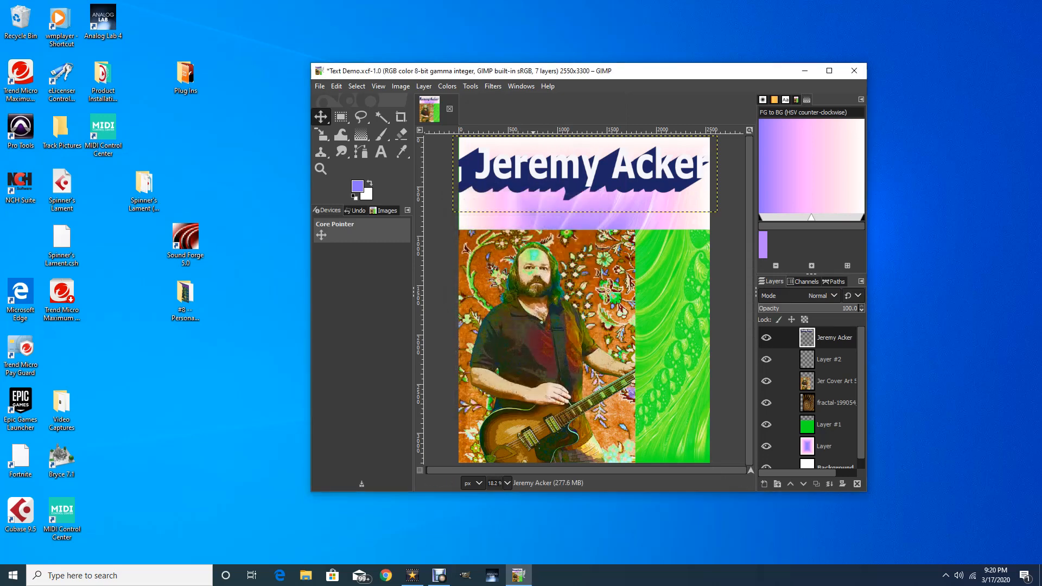
# Browse the Filters menu toward the Light and Shadow filters
pyautogui.hotkey('alt', 'r')
pyautogui.press('Down')
pyautogui.press('Down')
pyautogui.press('Down')
pyautogui.press('Down')
pyautogui.press('Down')
pyautogui.press('Down')
pyautogui.press('Down')
pyautogui.press('Down')
pyautogui.press('Down')
pyautogui.press('Down')
pyautogui.press('Down')
pyautogui.press('Down')
pyautogui.press('Down')
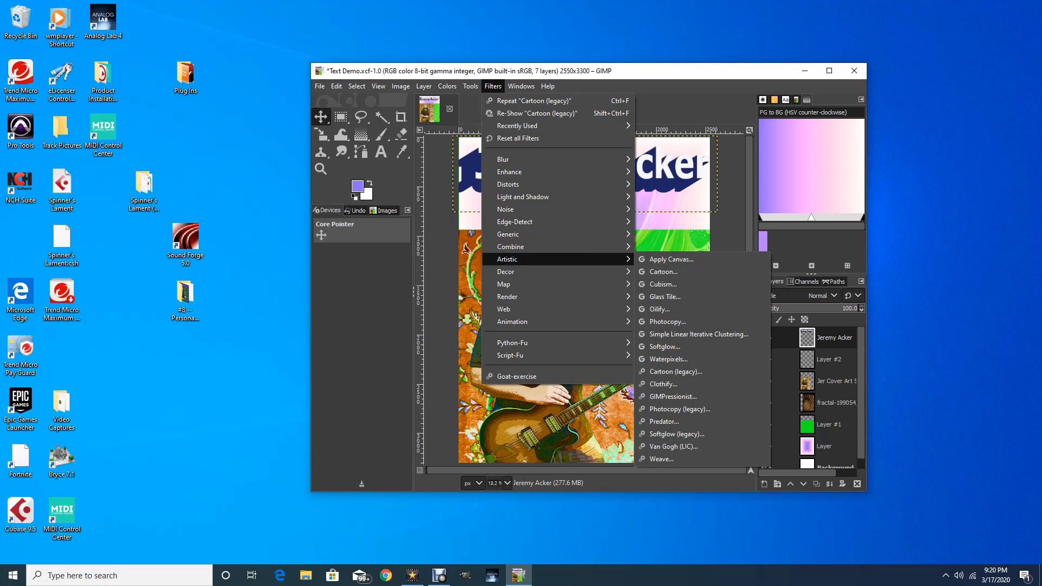
pyautogui.press('Up')
pyautogui.press('Up')
pyautogui.press('Up')
pyautogui.press('Up')
pyautogui.press('Up')
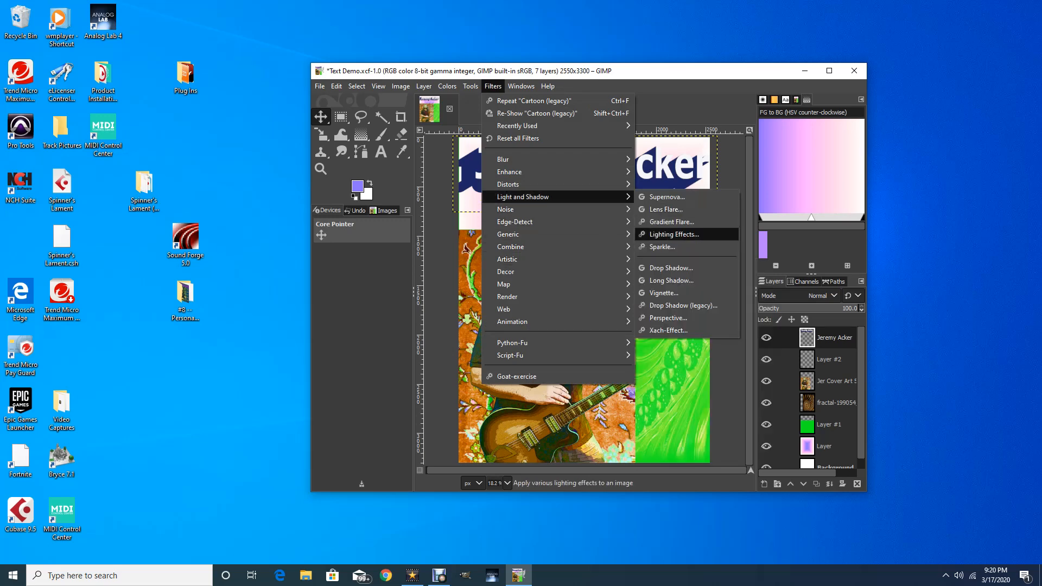
pyautogui.press('Up')
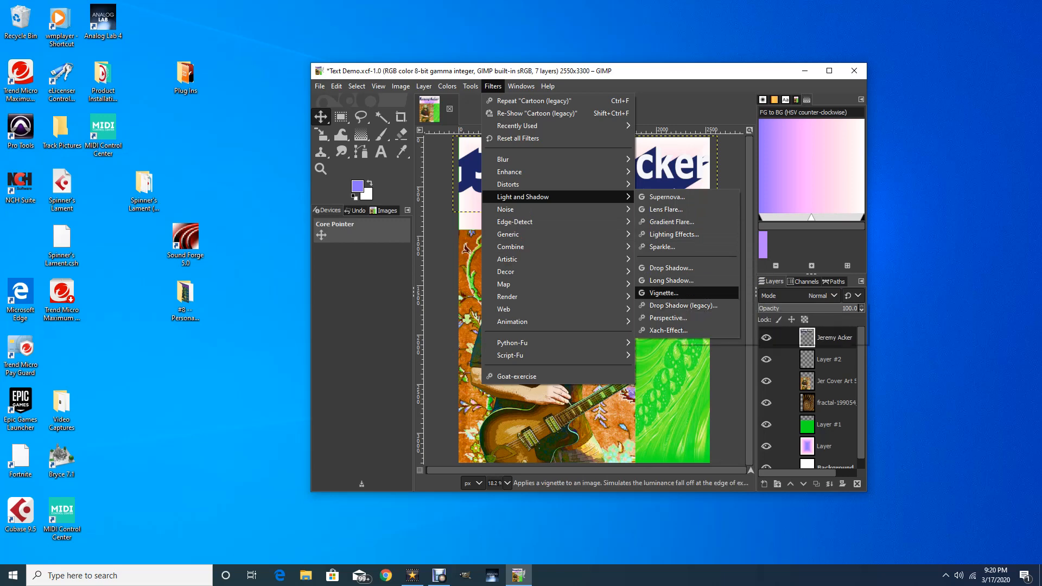
pyautogui.press('Return')
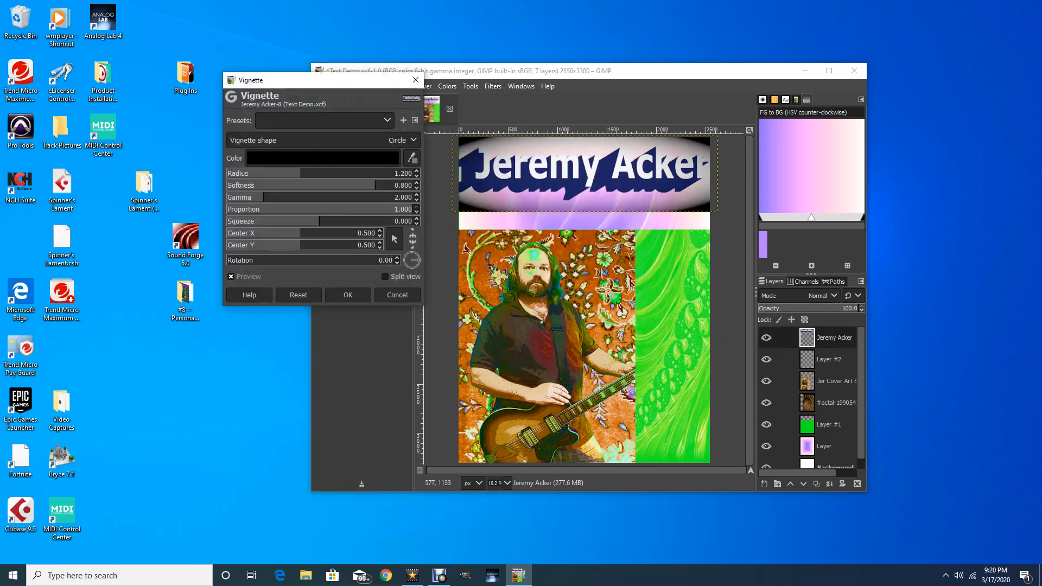
pyautogui.moveTo(355, 82); pyautogui.dragTo(280, 74)
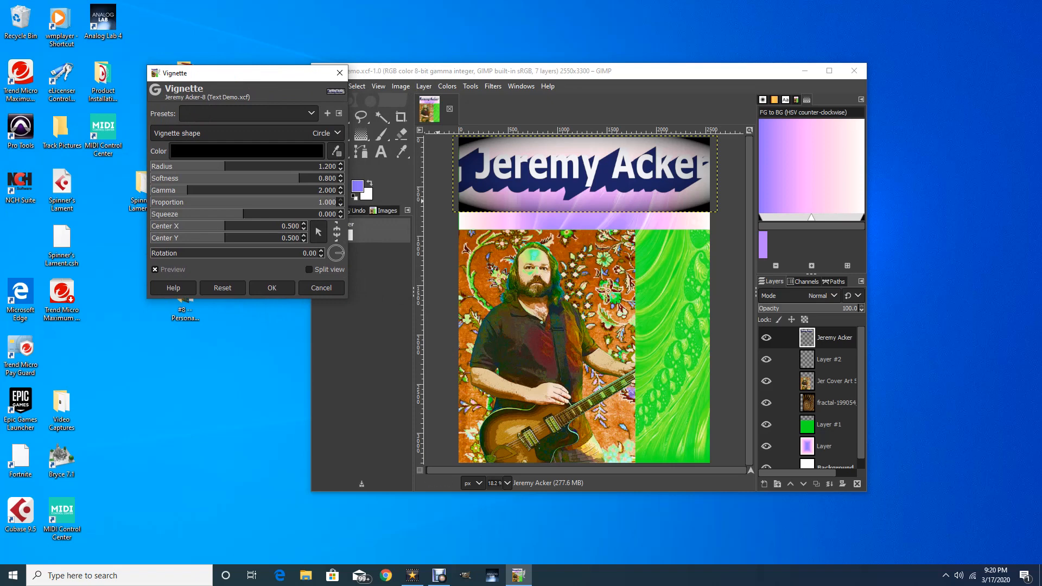
pyautogui.moveTo(299, 178); pyautogui.dragTo(239, 166)
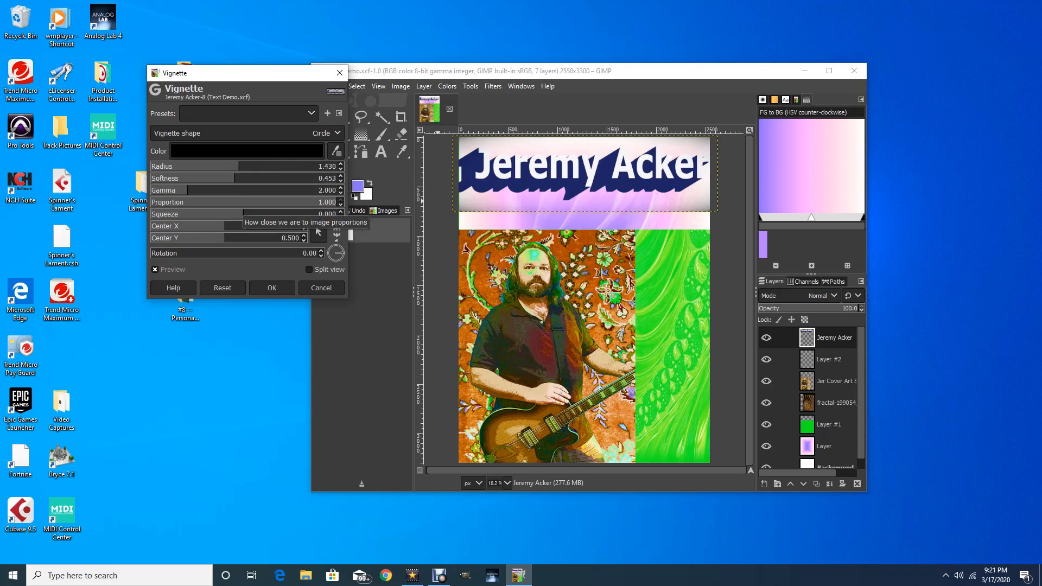
pyautogui.moveTo(243, 202); pyautogui.dragTo(310, 214)
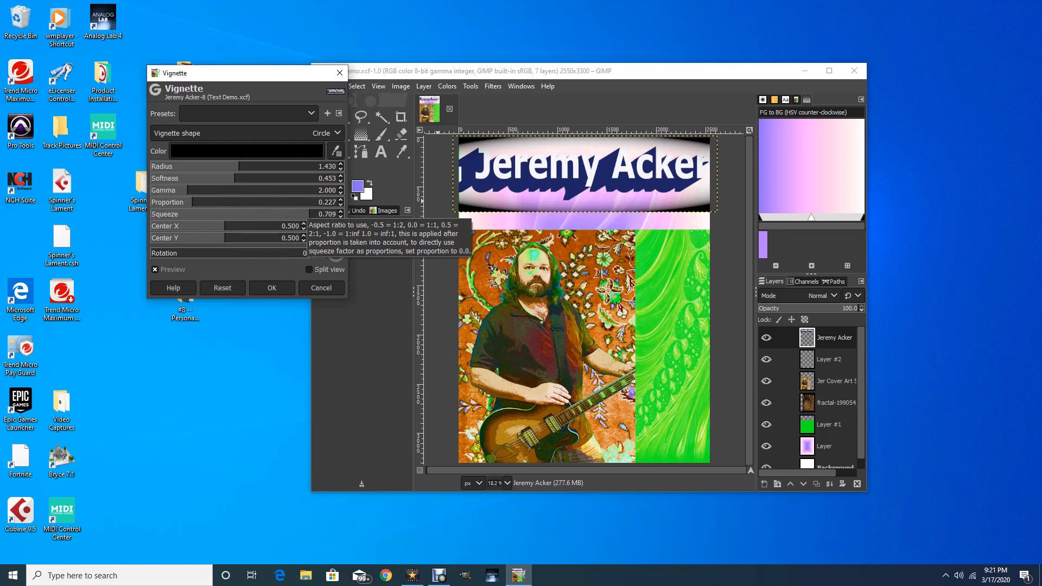
pyautogui.click(322, 288)
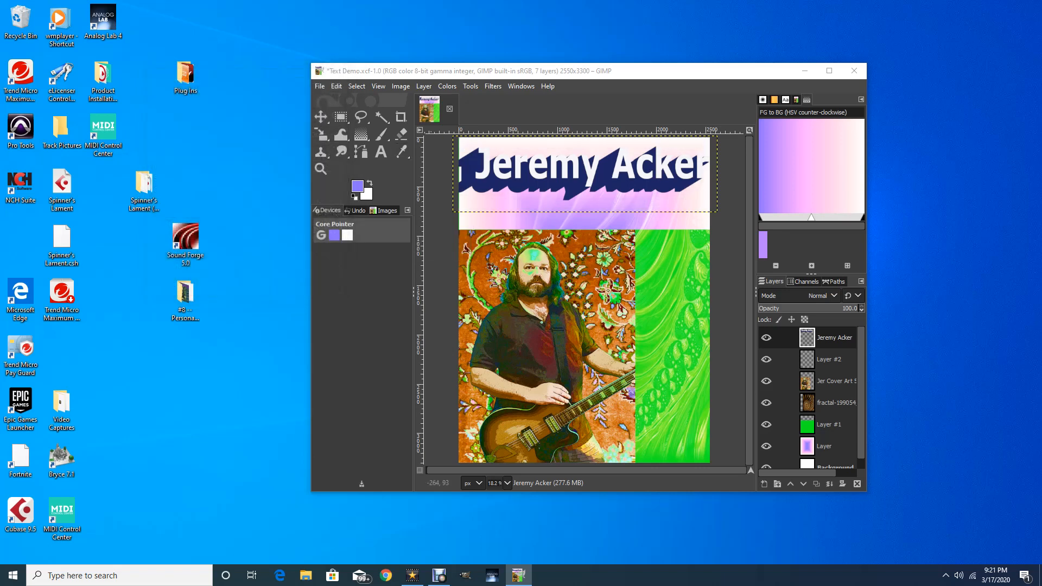
# Add a new empty Layer #3 on top of the layer stack
pyautogui.click(493, 86)
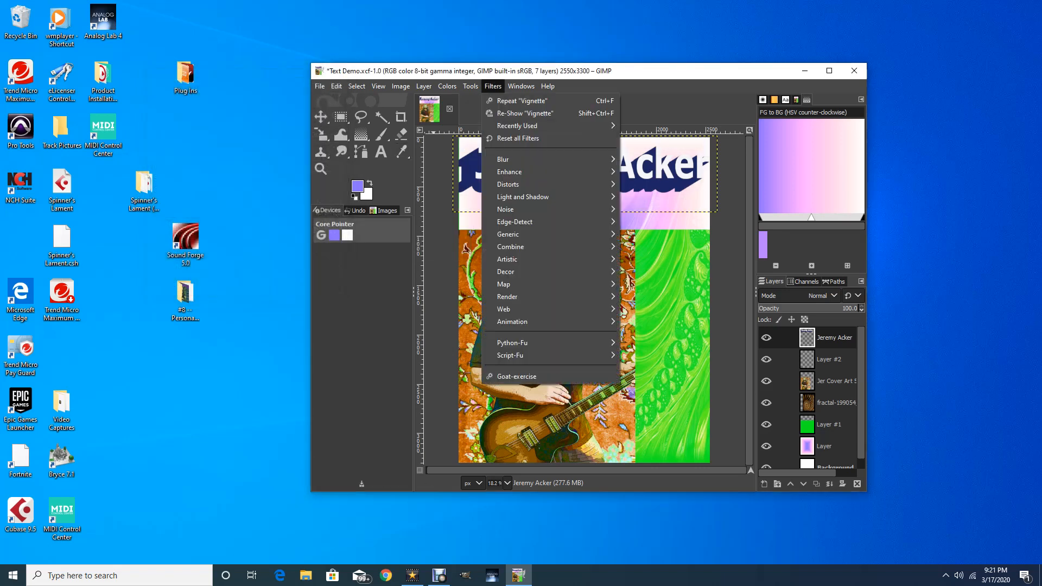
pyautogui.press('Escape')
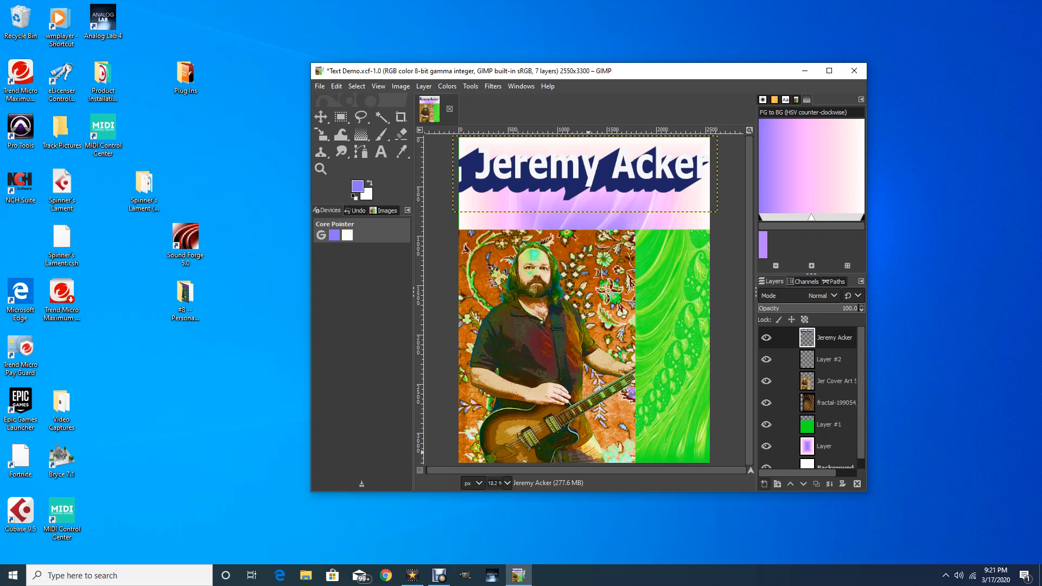
pyautogui.click(765, 483)
pyautogui.press('Return')
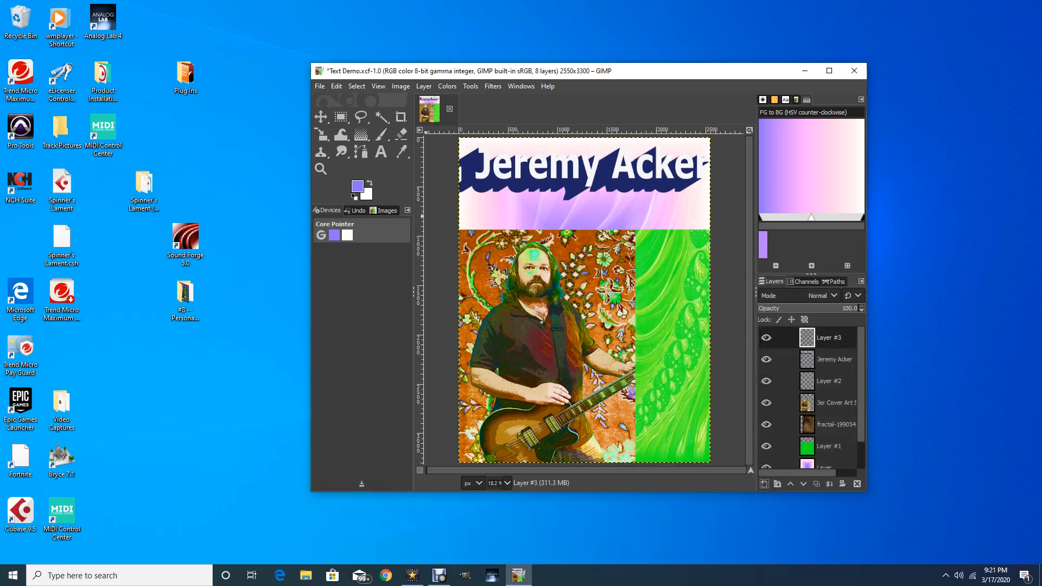
pyautogui.press('t')
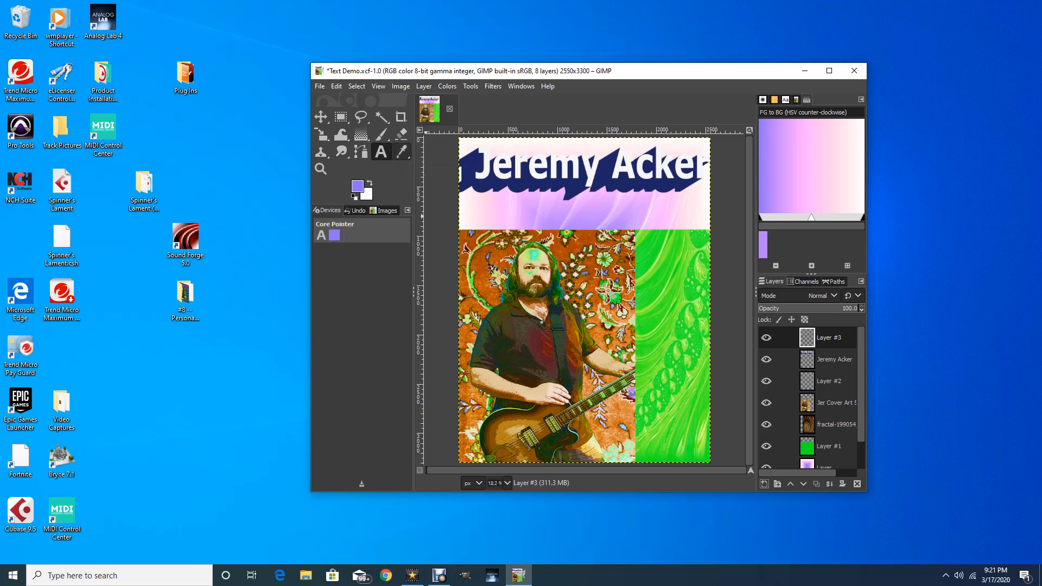
pyautogui.press('o')
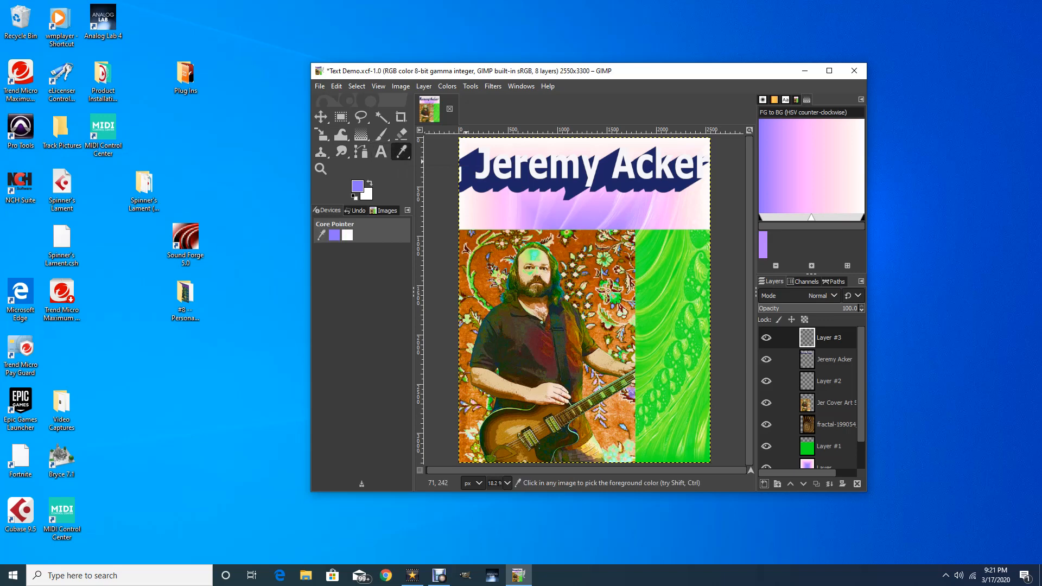
pyautogui.press('d')
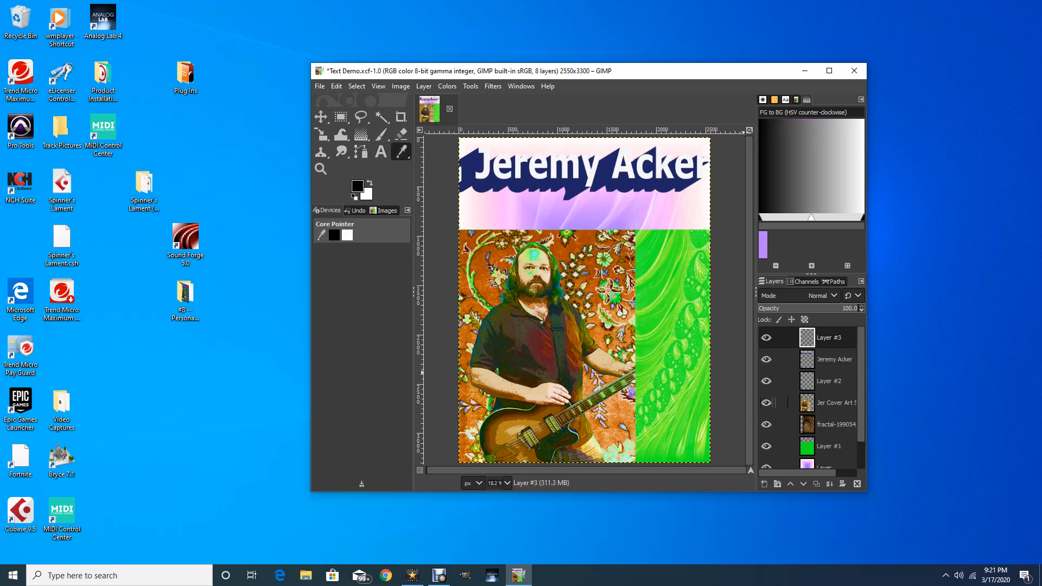
pyautogui.click(834, 359)
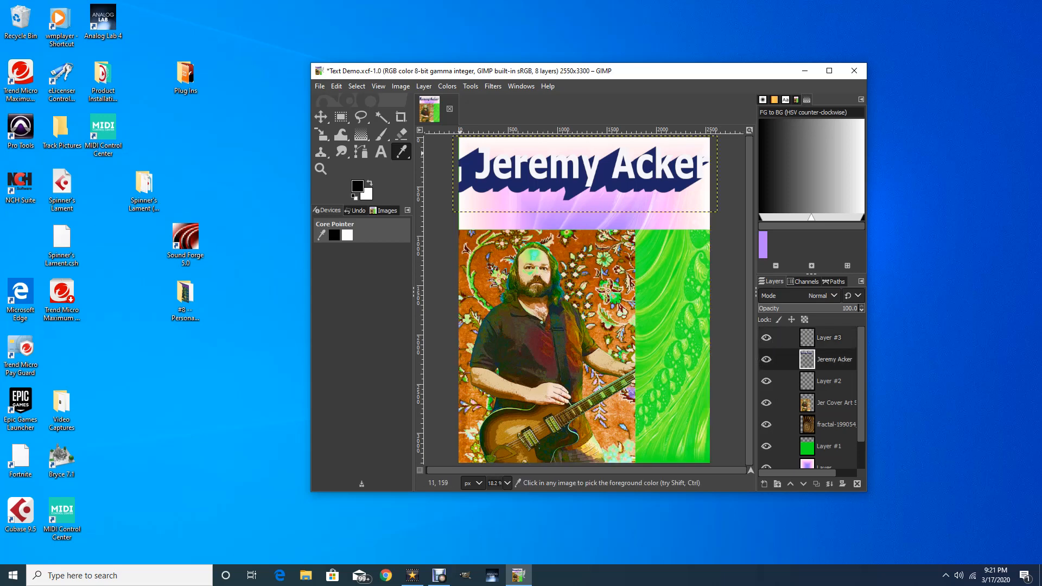
pyautogui.click(470, 158)
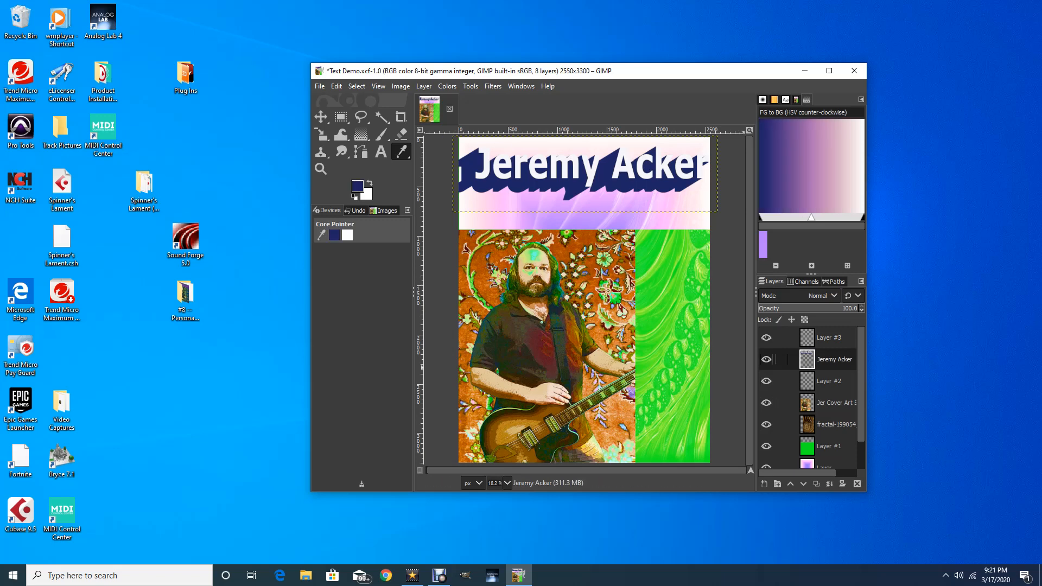
pyautogui.click(828, 337)
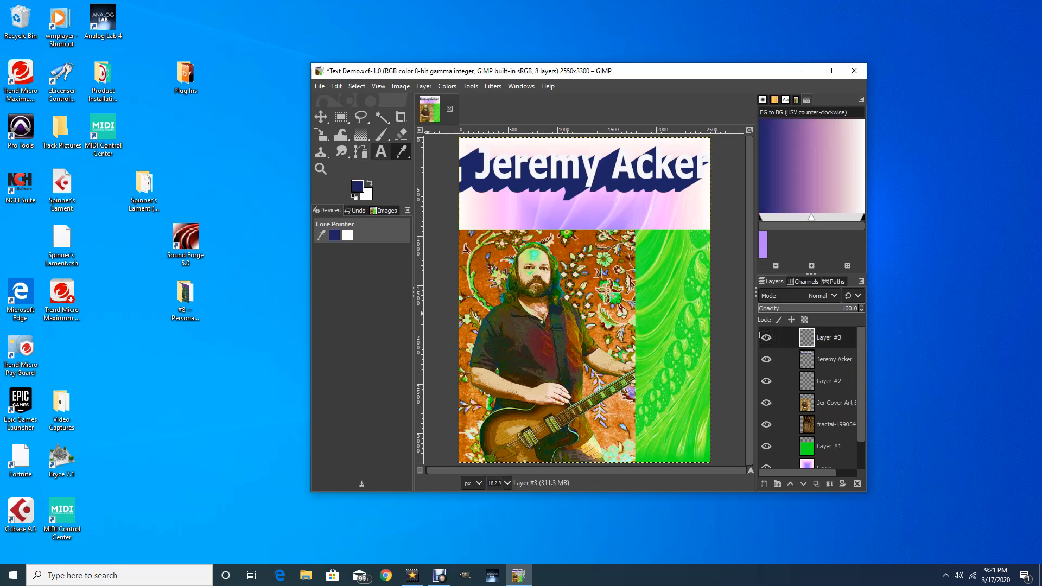
pyautogui.click(381, 152)
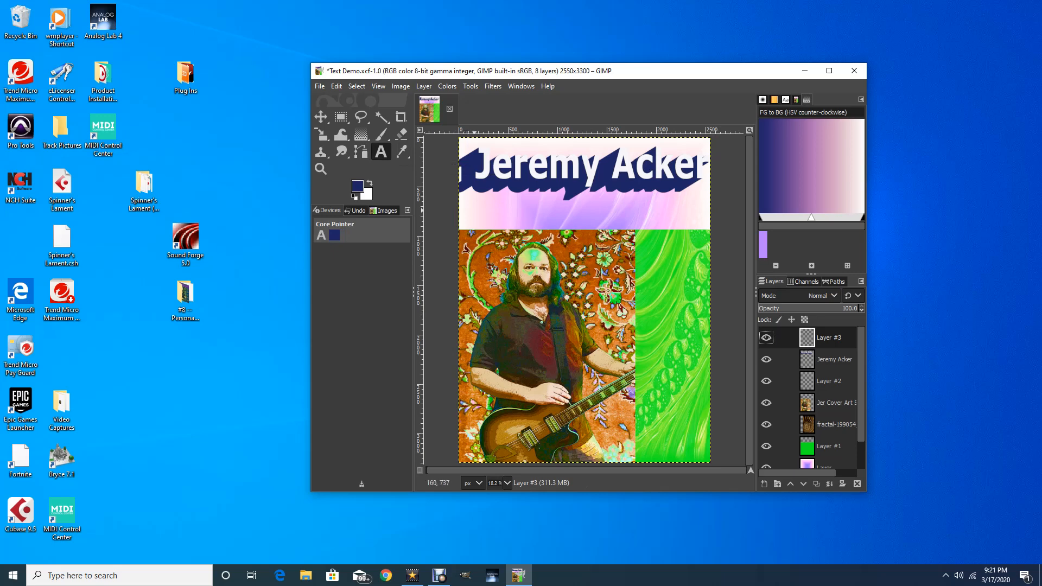
# Cancel editing the existing title and start an empty text box just below it
pyautogui.click(475, 211)
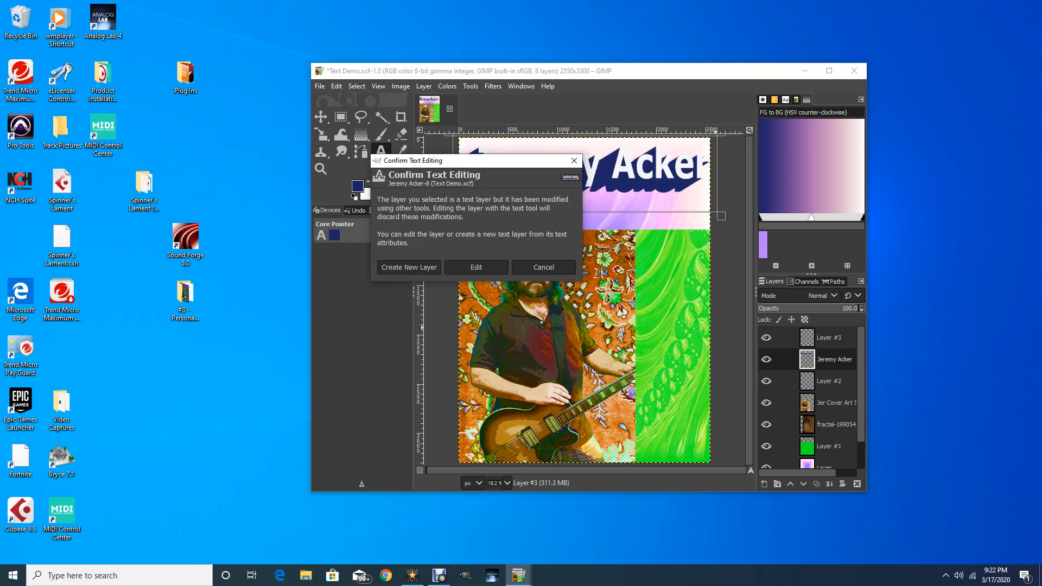
pyautogui.click(829, 337)
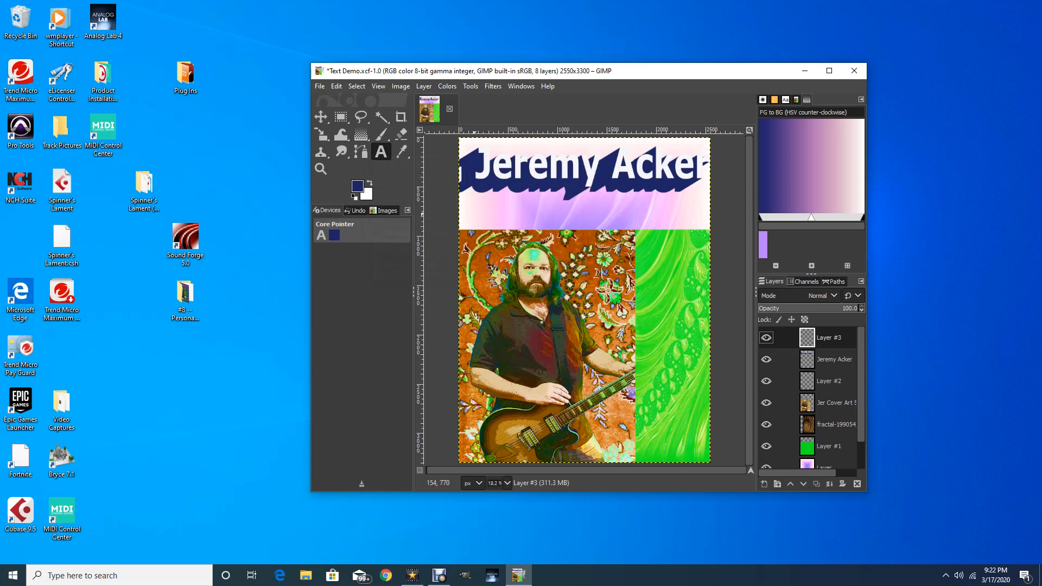
pyautogui.click(474, 213)
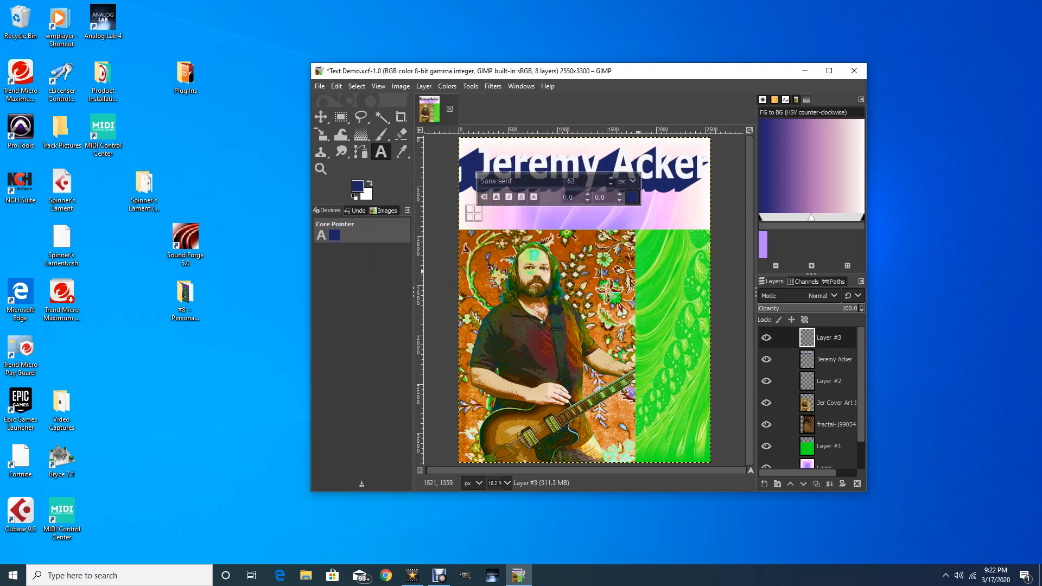
# Type the subtitle 'The Magazine for Big Kids and Anyone Else!' and select the whole line
pyautogui.write('The')
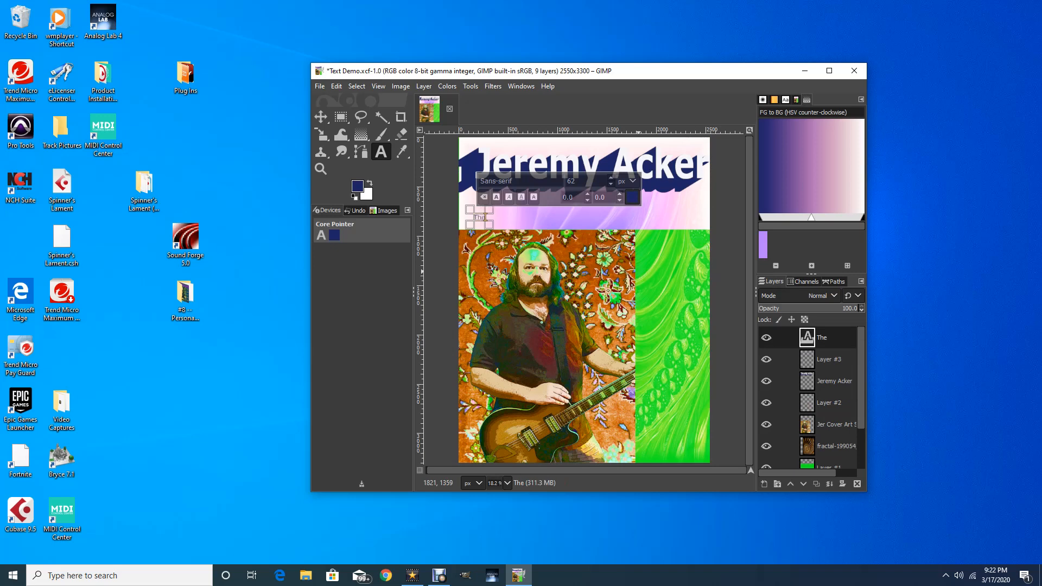
pyautogui.write(' Magazine for')
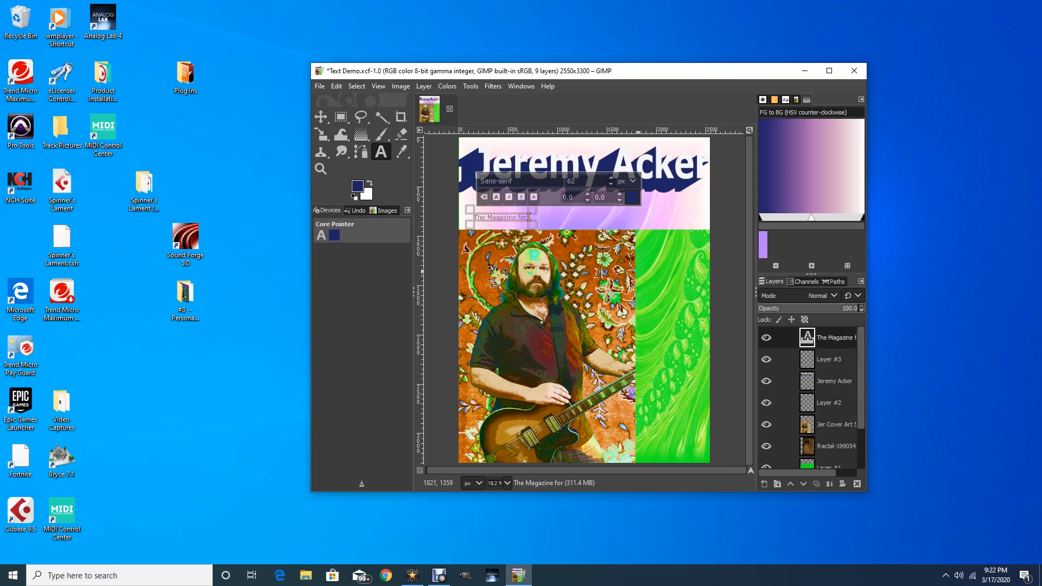
pyautogui.write(' Big Kids and A')
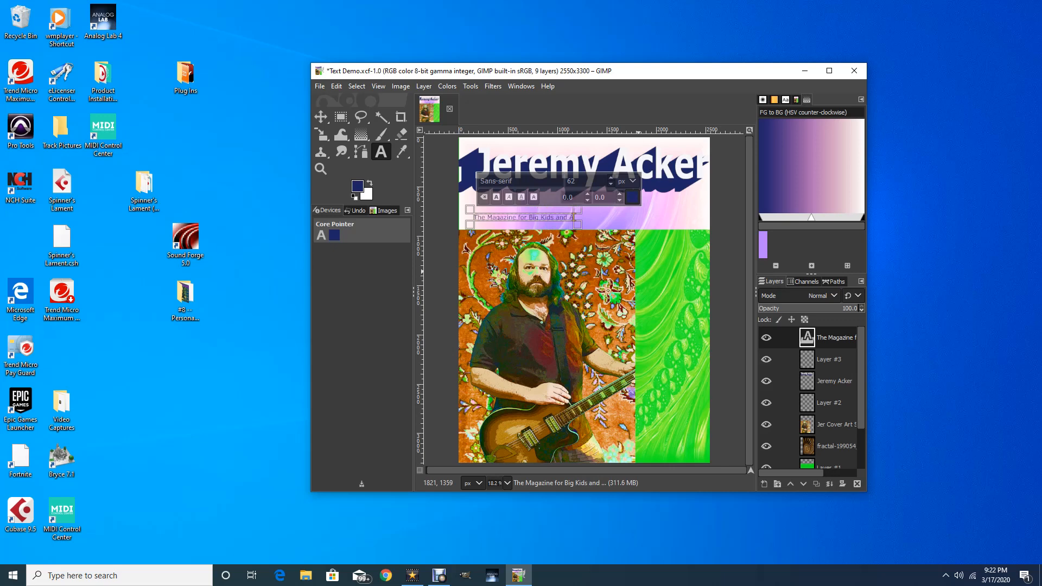
pyautogui.write('nyone Else!')
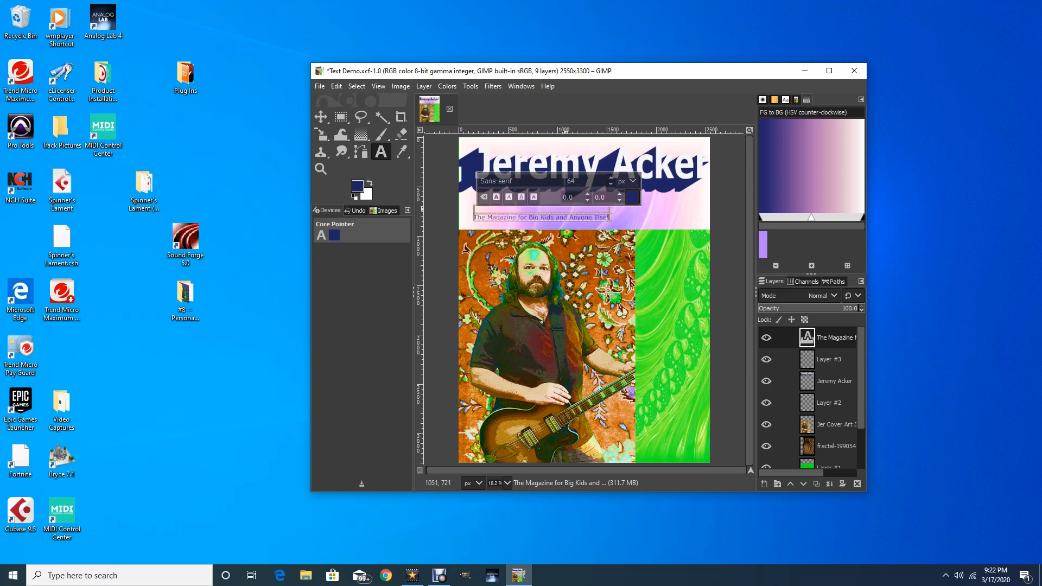
pyautogui.click(534, 217)
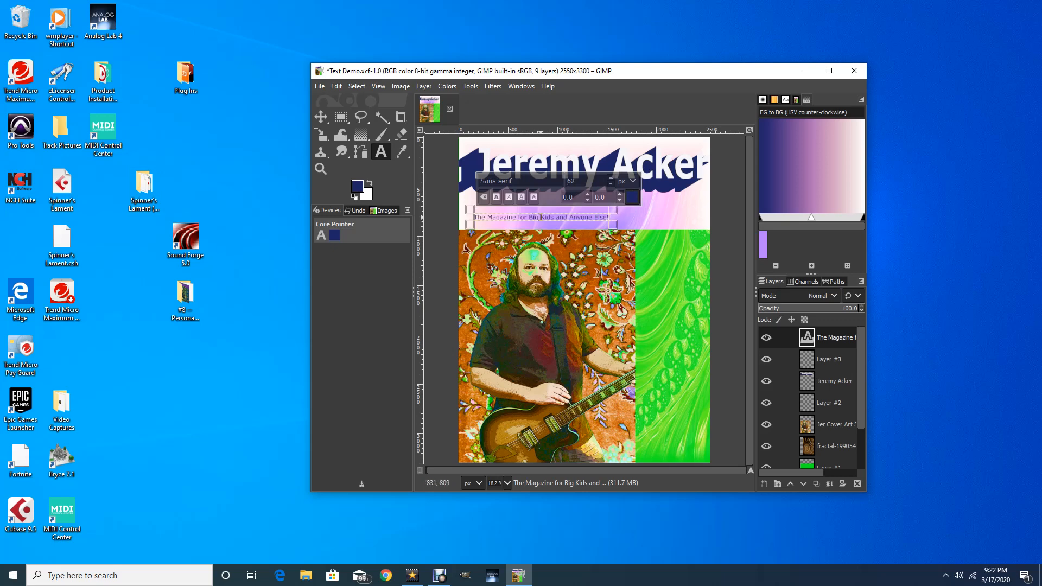
pyautogui.doubleClick(548, 218)
pyautogui.tripleClick(498, 216)
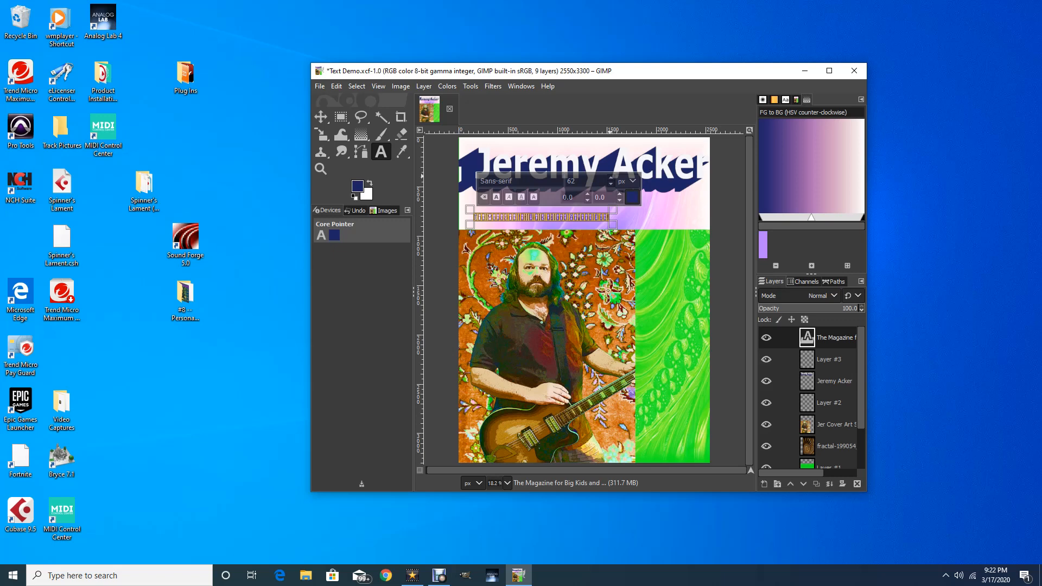
# Enlarge the subtitle text to 101 px
pyautogui.click(610, 178)
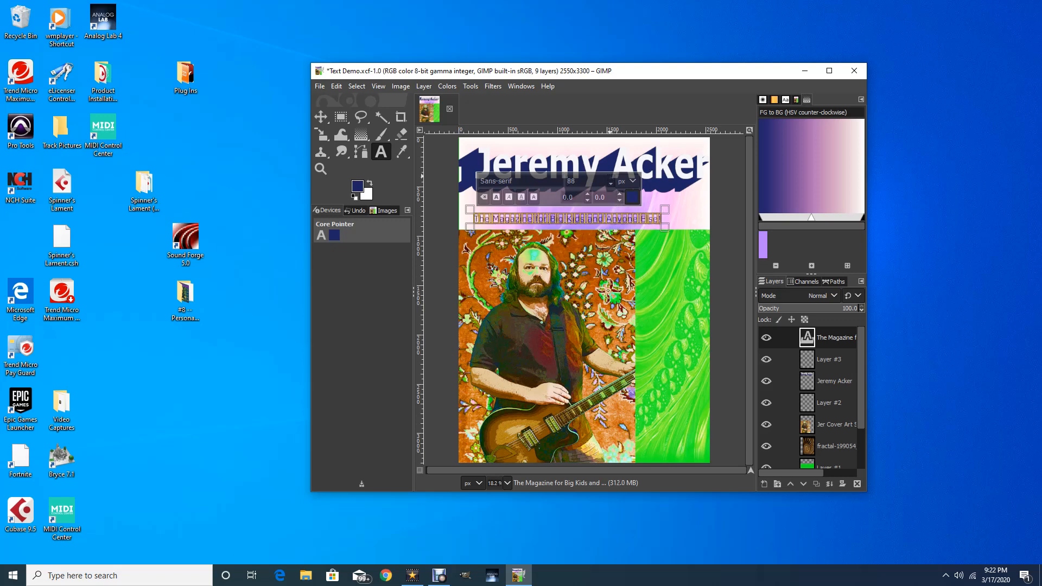
pyautogui.click(610, 178)
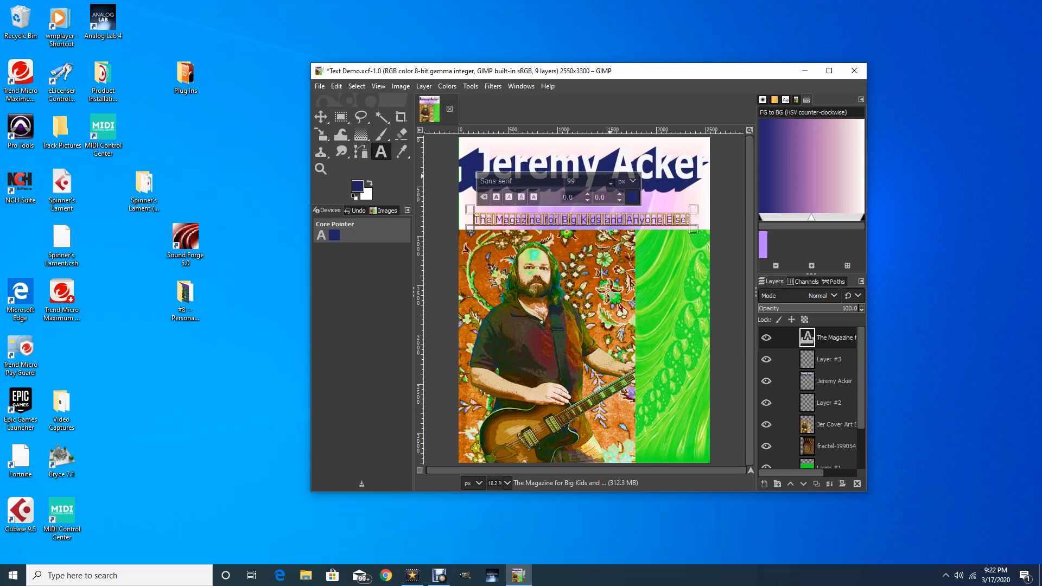
pyautogui.click(611, 178)
pyautogui.click(610, 178)
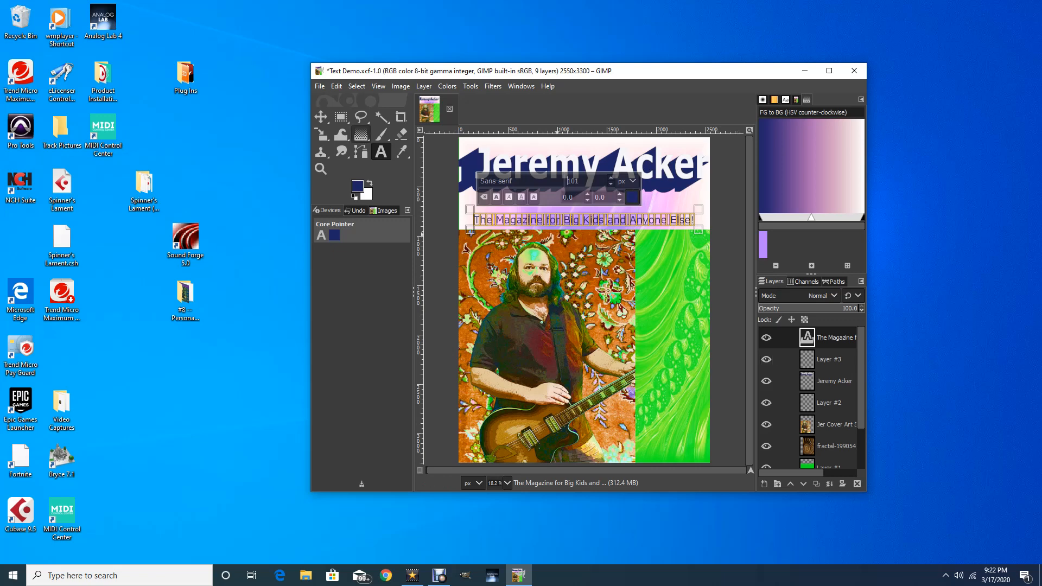
pyautogui.click(321, 116)
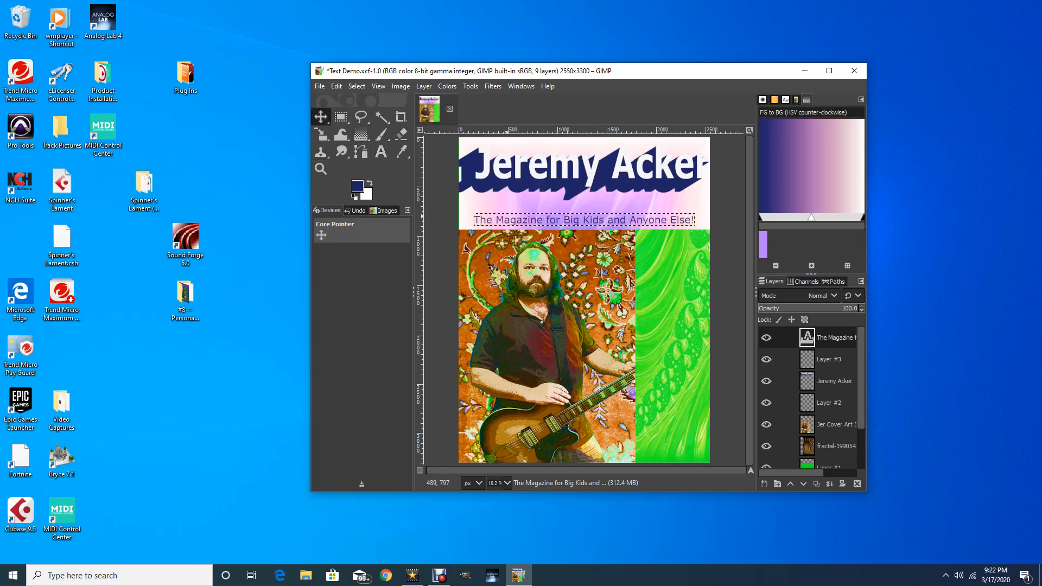
# Shift the fractal background layer up and to the left
pyautogui.click(507, 218)
pyautogui.moveTo(507, 218); pyautogui.dragTo(490, 204)
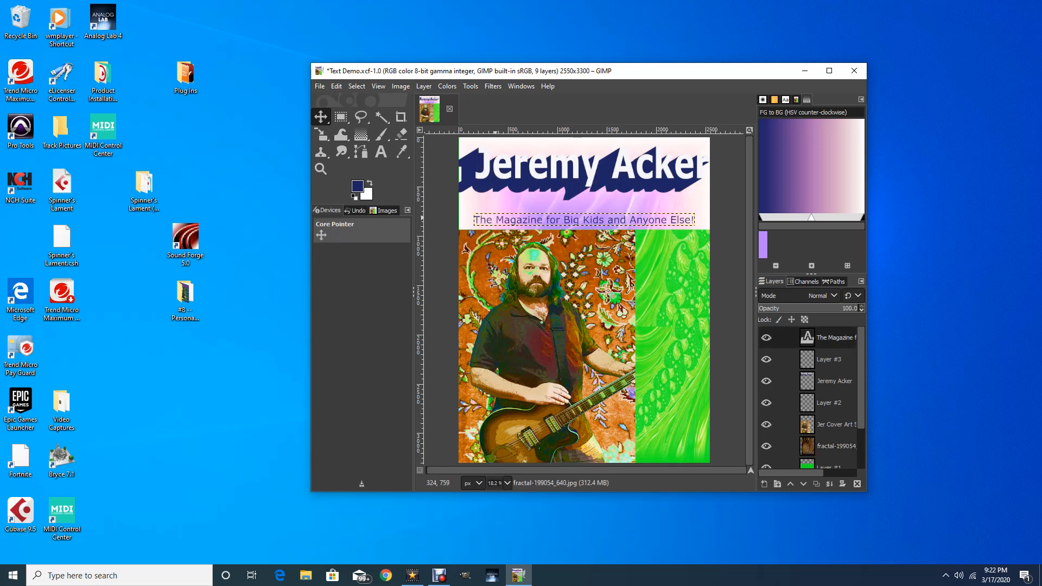
pyautogui.moveTo(565, 220)
pyautogui.mouseDown()
pyautogui.moveTo(545, 205)
pyautogui.moveTo(551, 216)
pyautogui.mouseUp()
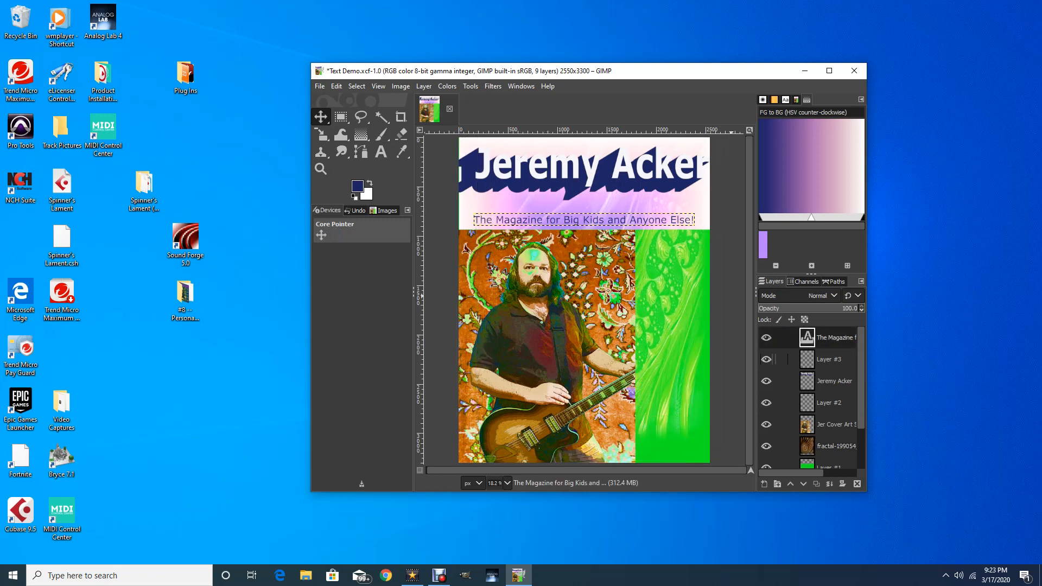
# Reselect the subtitle layer and widen its text box so the line fits across the cover
pyautogui.click(828, 360)
pyautogui.doubleClick(835, 338)
pyautogui.click(605, 224)
pyautogui.press('t')
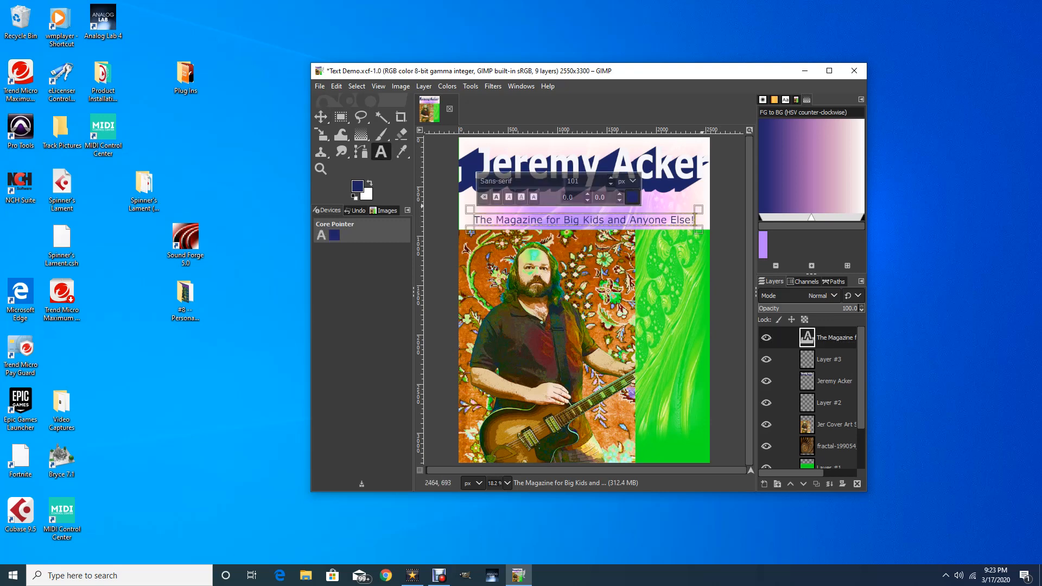
pyautogui.moveTo(699, 210); pyautogui.dragTo(698, 197)
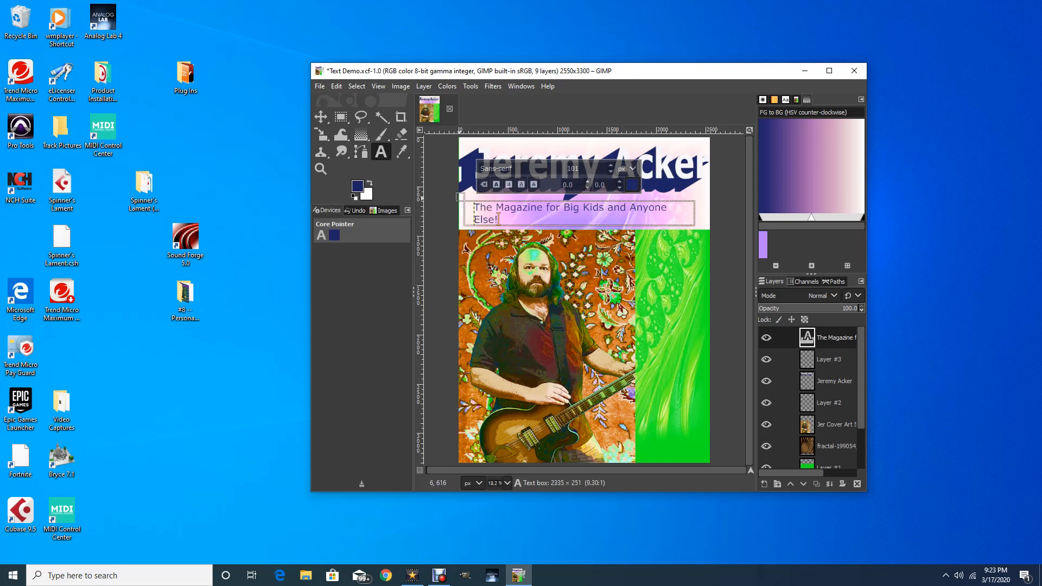
pyautogui.moveTo(462, 198); pyautogui.dragTo(458, 196)
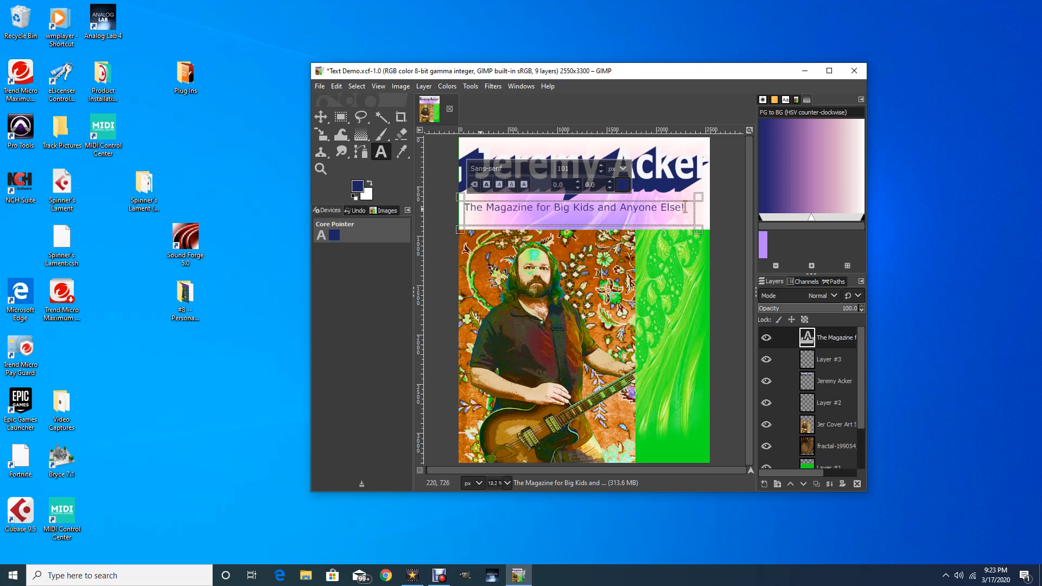
# Make the subtitle bold and reduce its font size to 95 px
pyautogui.tripleClick(482, 207)
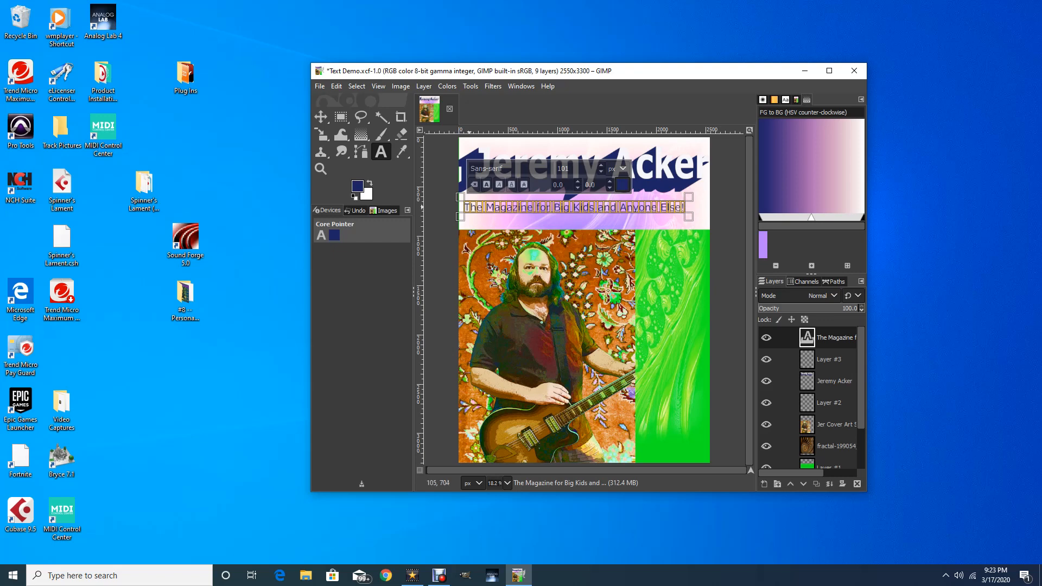
pyautogui.hotkey('ctrl', 'b')
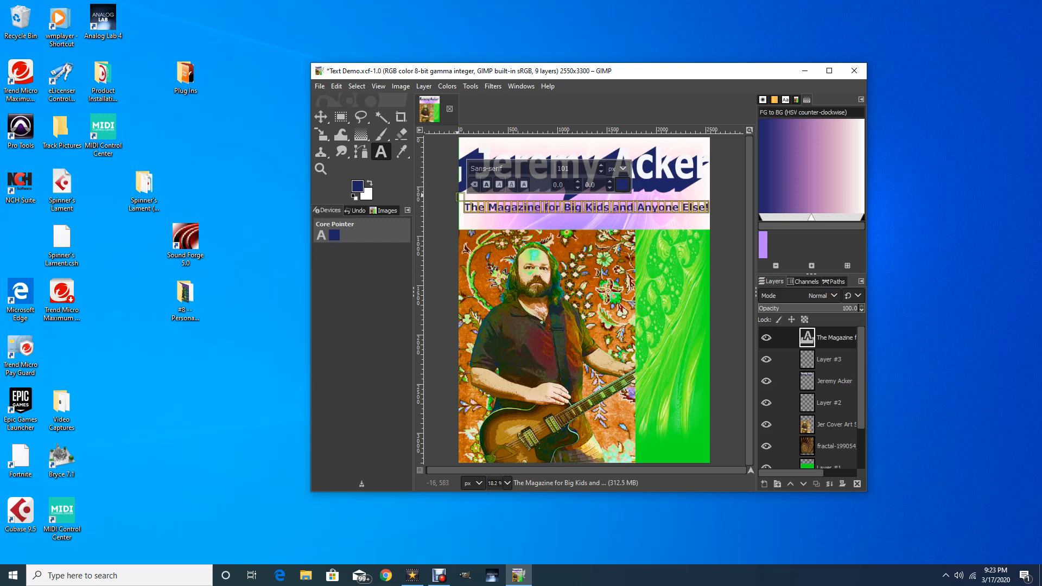
pyautogui.moveTo(468, 194); pyautogui.dragTo(460, 195)
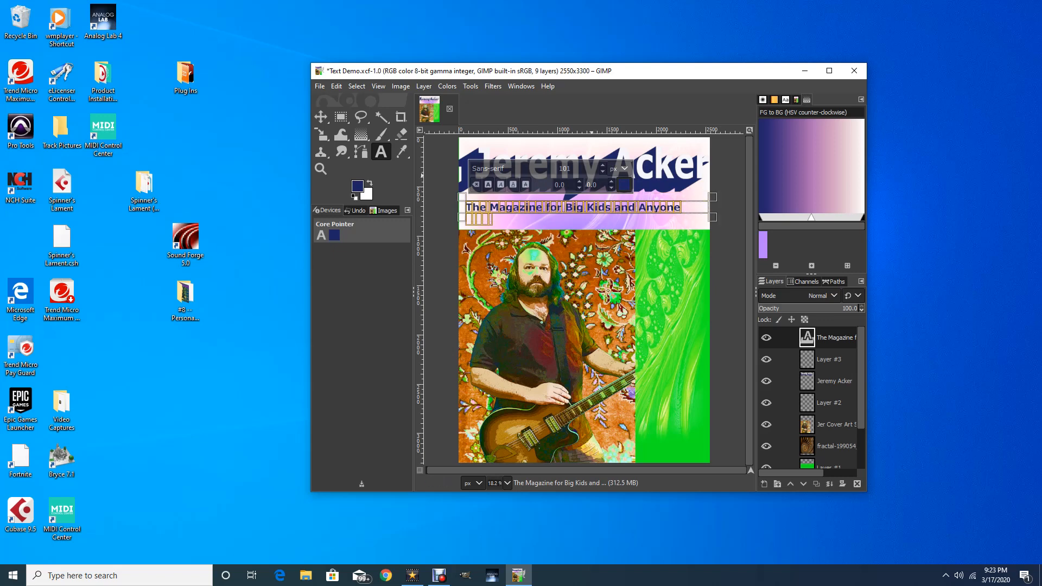
pyautogui.click(603, 172)
pyautogui.click(603, 171)
pyautogui.click(603, 172)
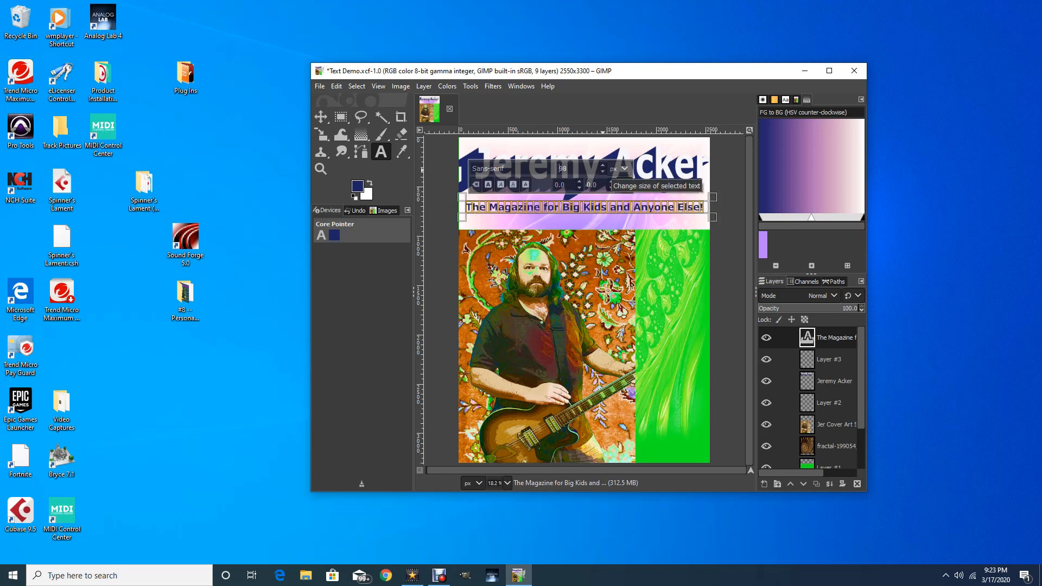
pyautogui.click(603, 172)
pyautogui.click(603, 172)
pyautogui.click(603, 172)
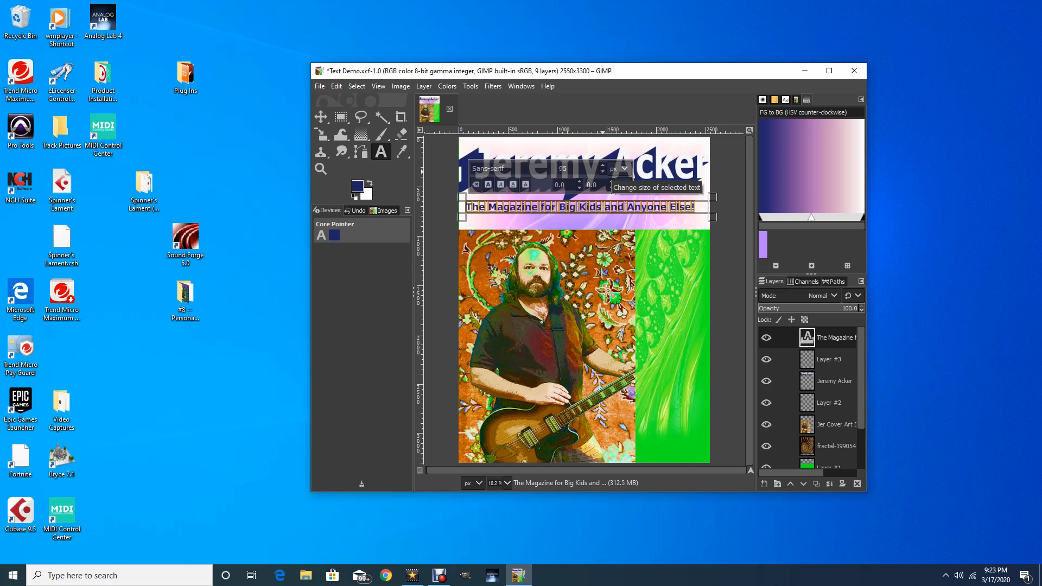
pyautogui.press('m')
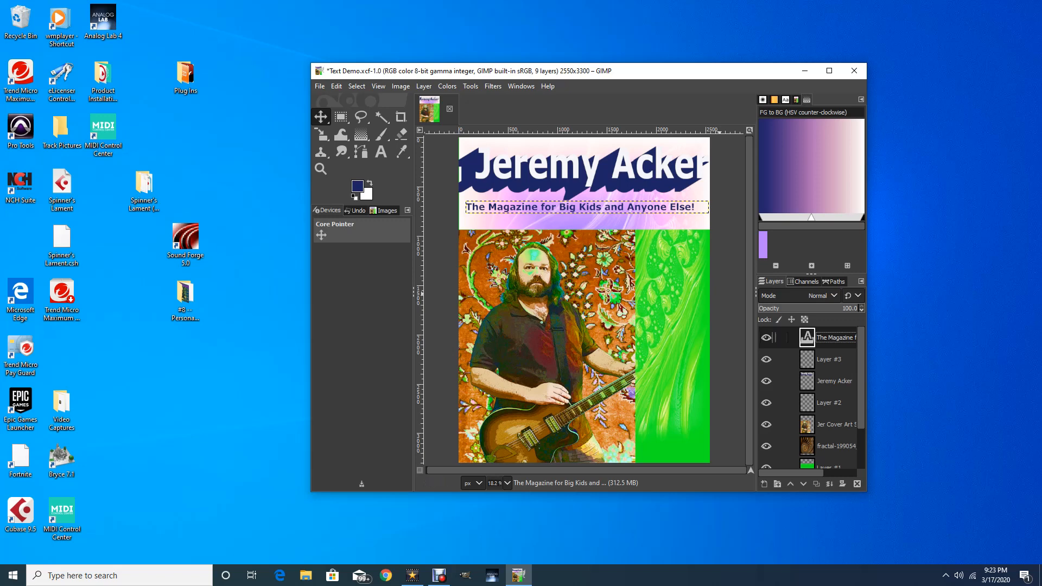
# Drag the subtitle's text box edges downward so the line sits just beneath the title's shadow
pyautogui.press('t')
pyautogui.click(695, 206)
pyautogui.click(570, 207)
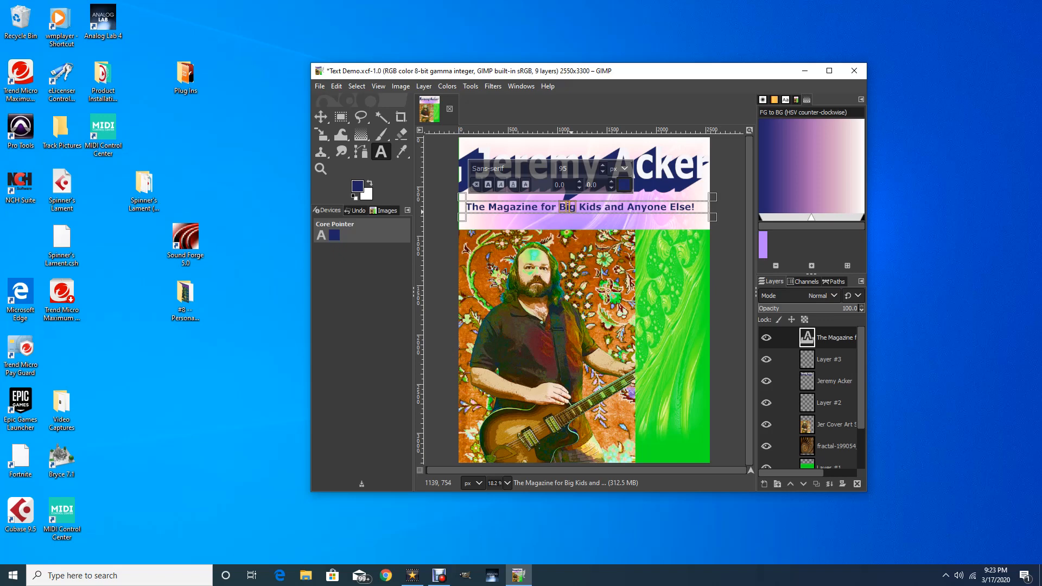
pyautogui.tripleClick(570, 210)
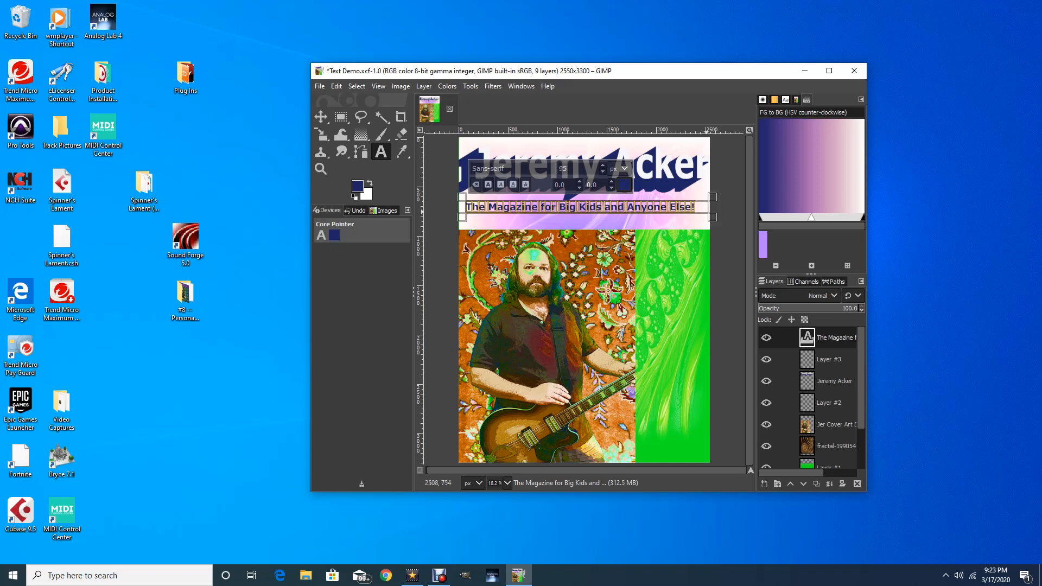
pyautogui.moveTo(712, 217); pyautogui.dragTo(707, 231)
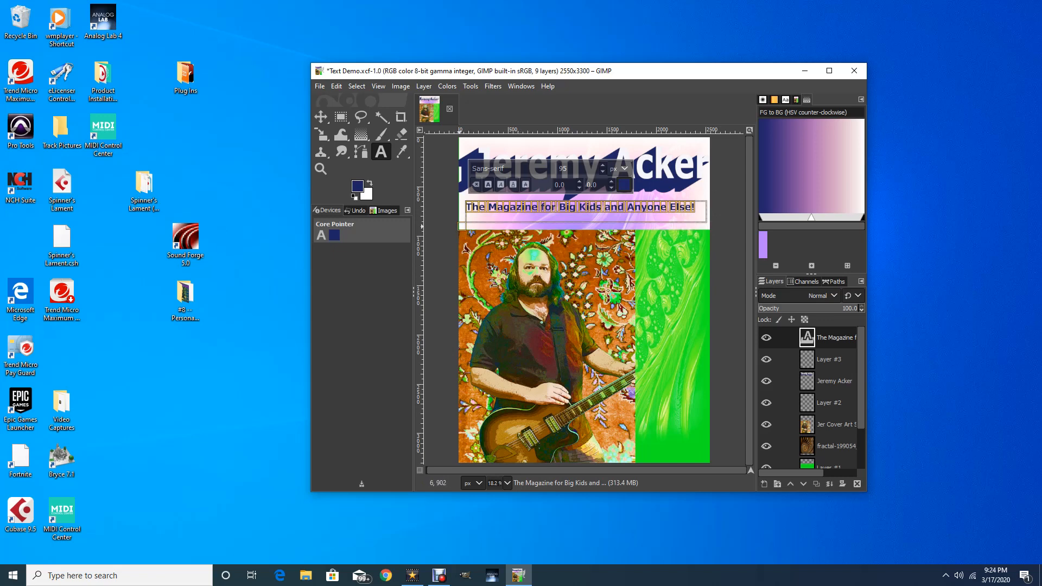
pyautogui.moveTo(461, 228); pyautogui.dragTo(462, 235)
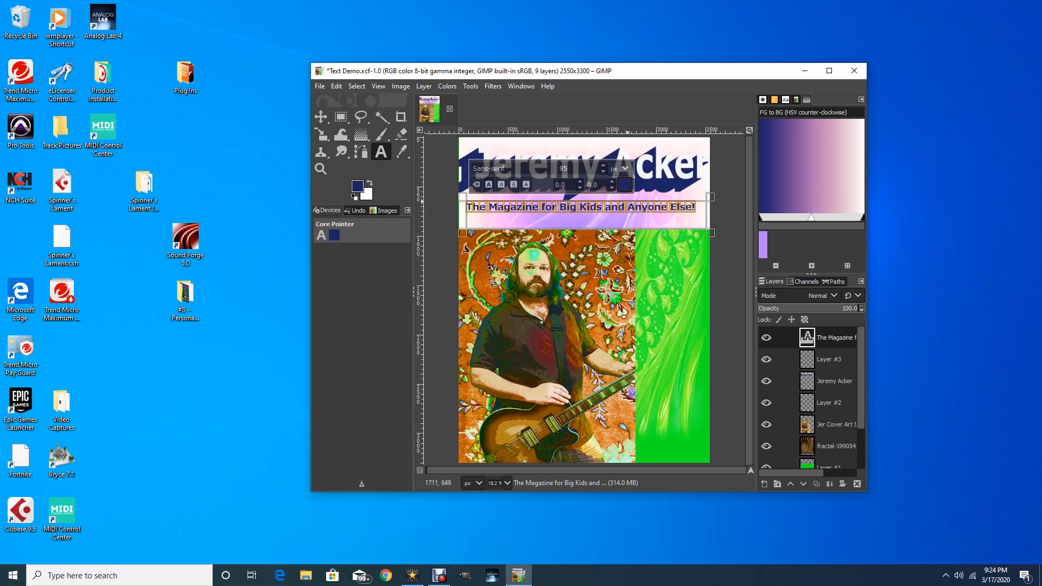
pyautogui.moveTo(586, 200); pyautogui.dragTo(590, 207)
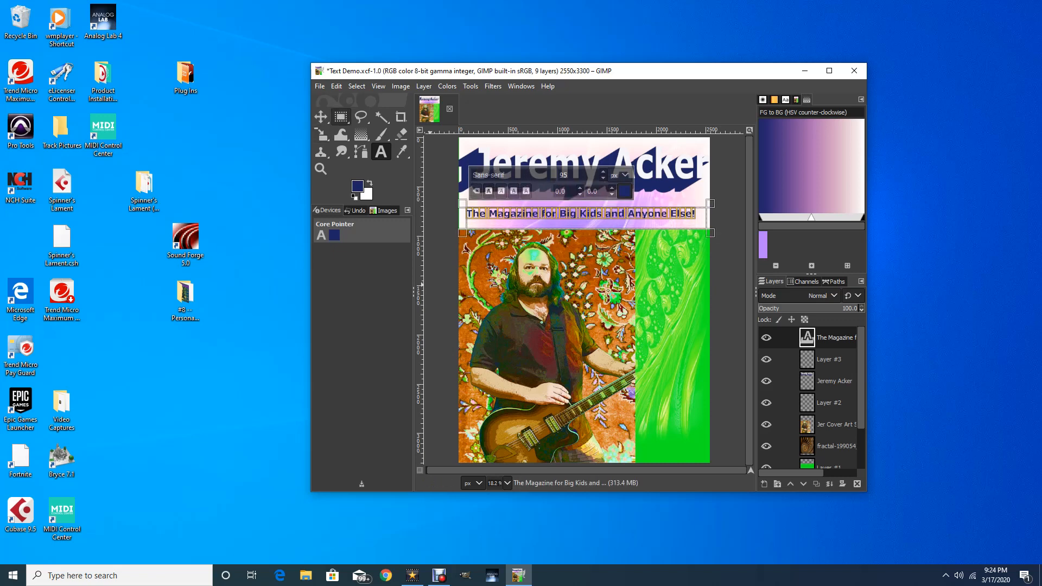
pyautogui.click(321, 116)
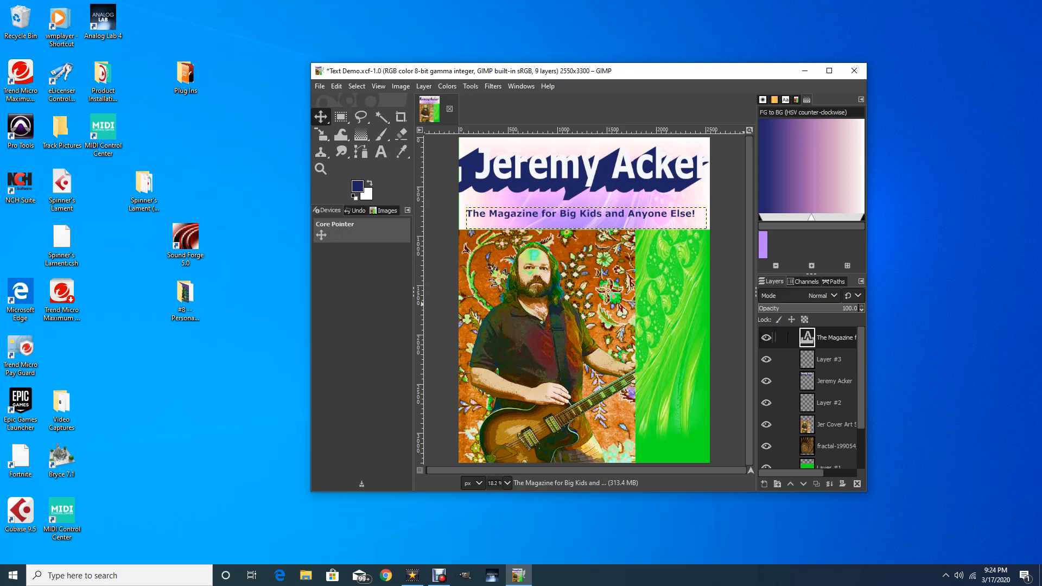
pyautogui.click(836, 338)
# Apply a near-white Long Shadow to the subtitle with angle 22.21 and length 40.7
pyautogui.click(493, 87)
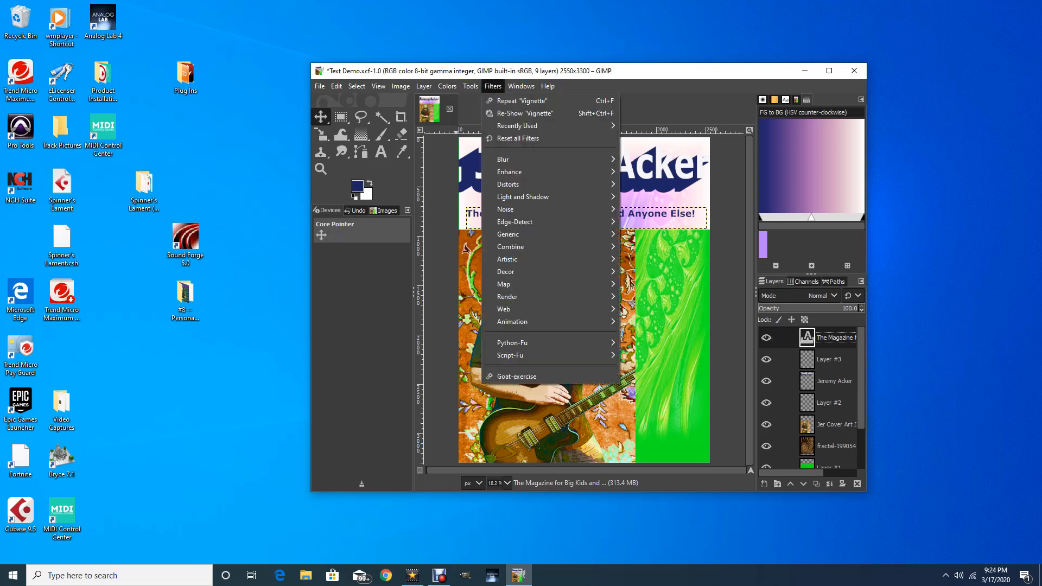
pyautogui.moveTo(523, 196)
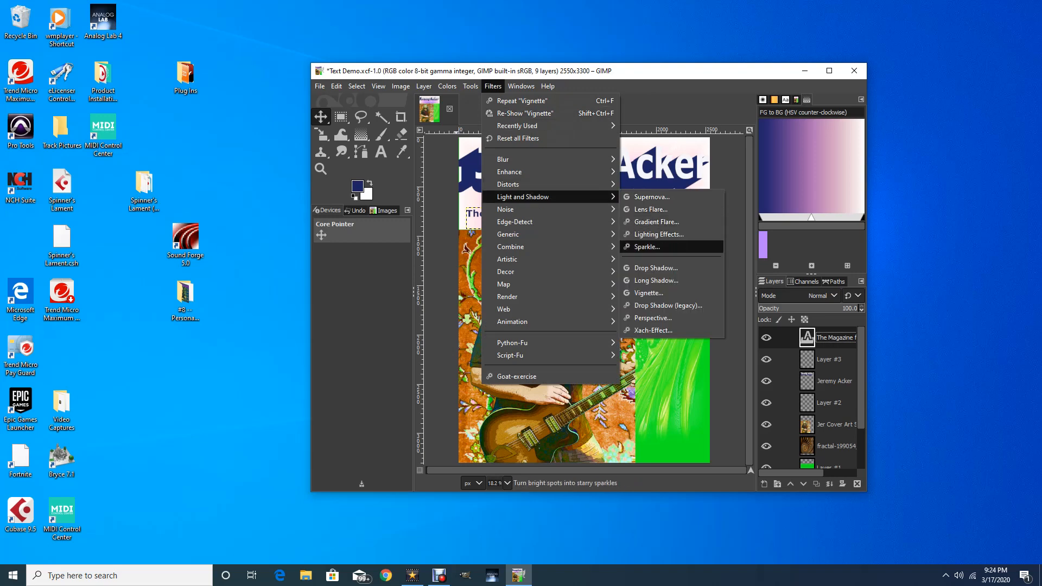
pyautogui.click(657, 280)
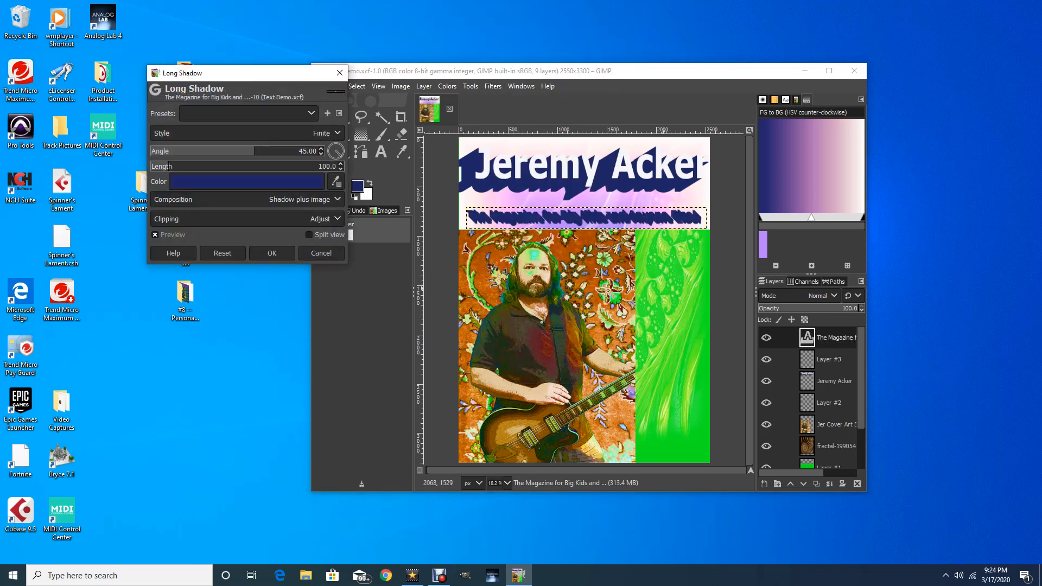
pyautogui.click(216, 182)
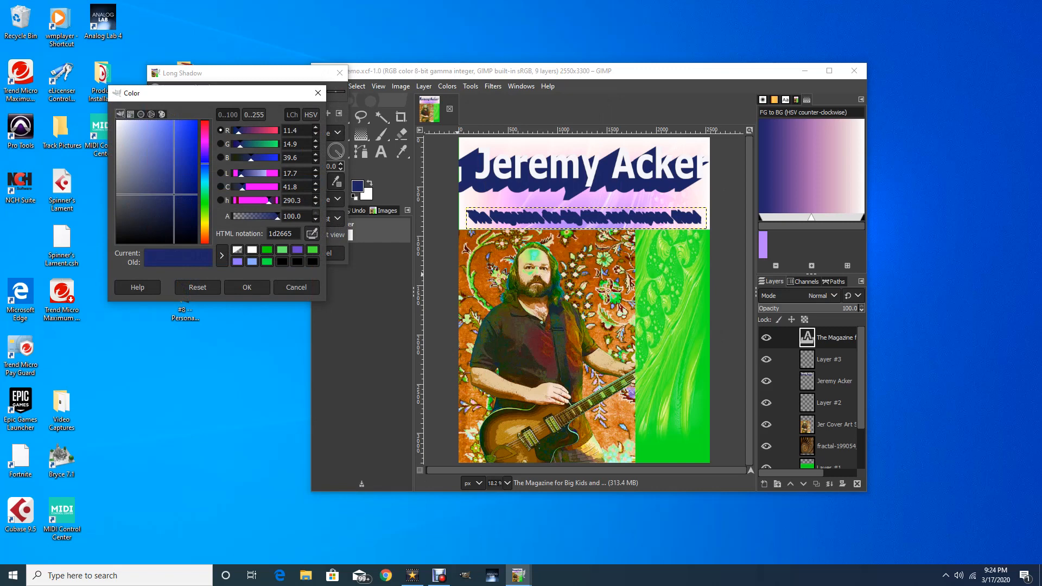
pyautogui.click(118, 121)
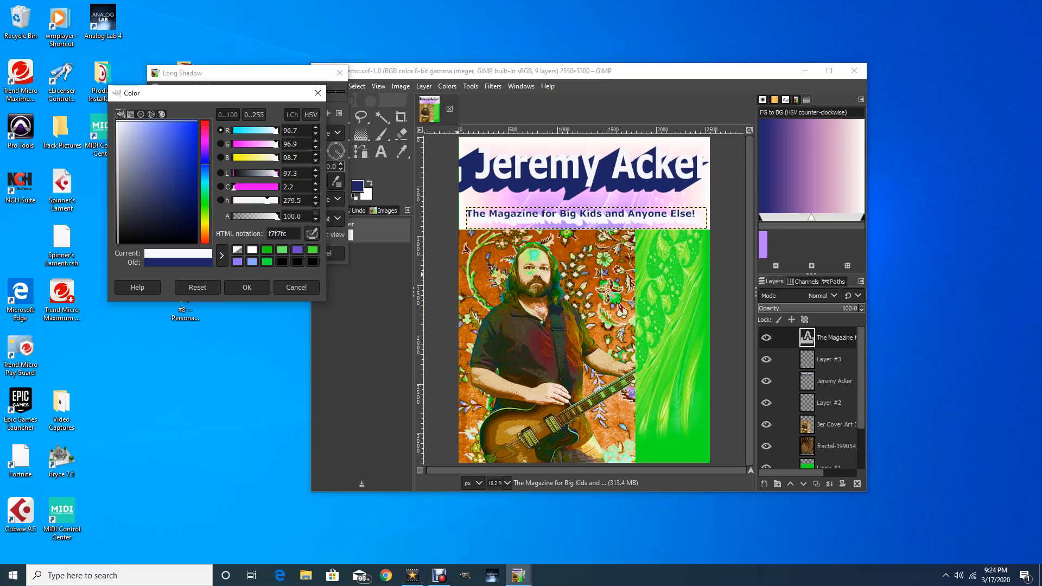
pyautogui.click(247, 288)
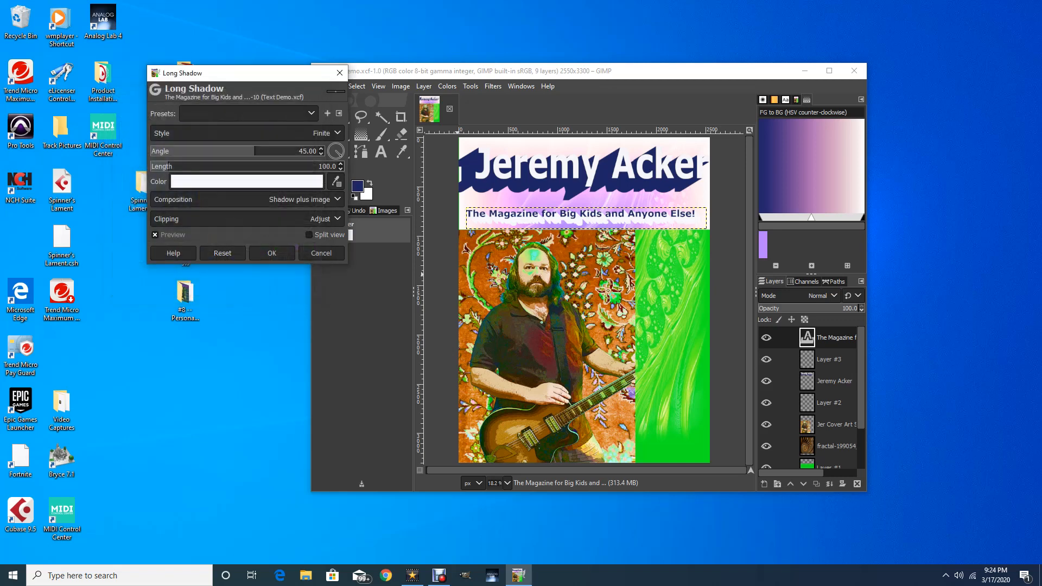
pyautogui.moveTo(255, 152); pyautogui.dragTo(158, 166)
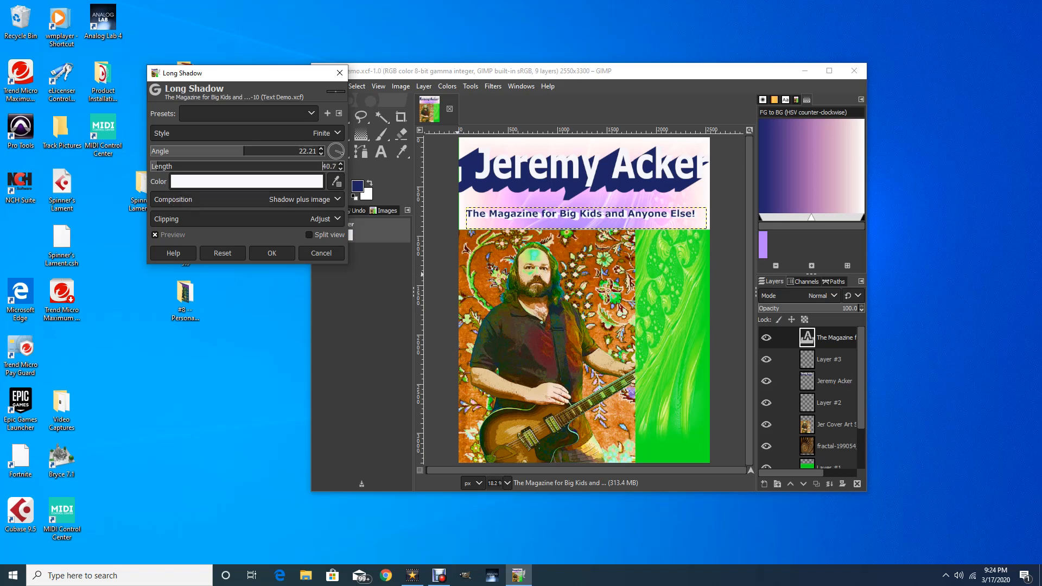
pyautogui.click(272, 253)
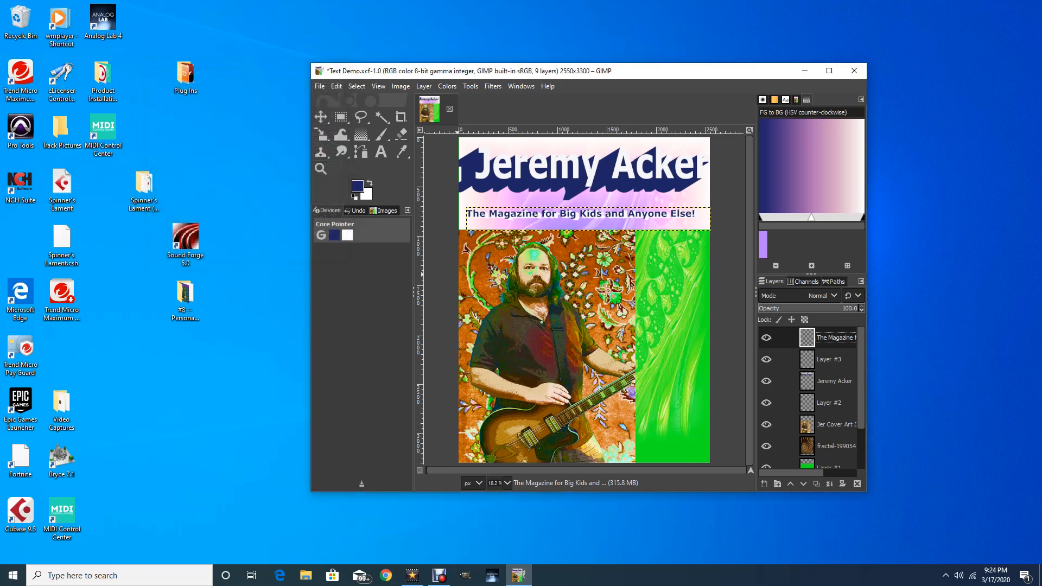
pyautogui.click(320, 116)
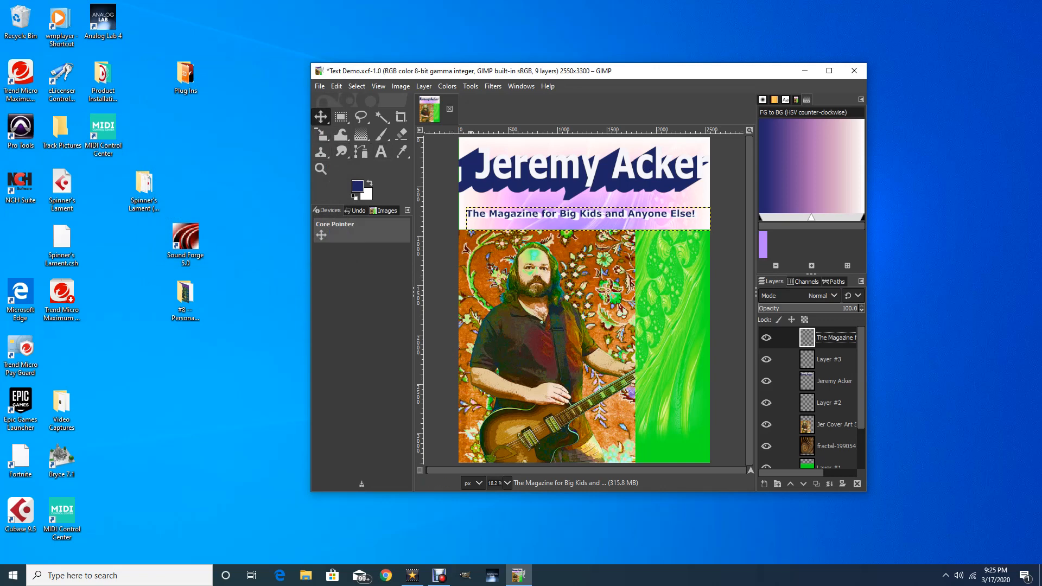
pyautogui.click(493, 85)
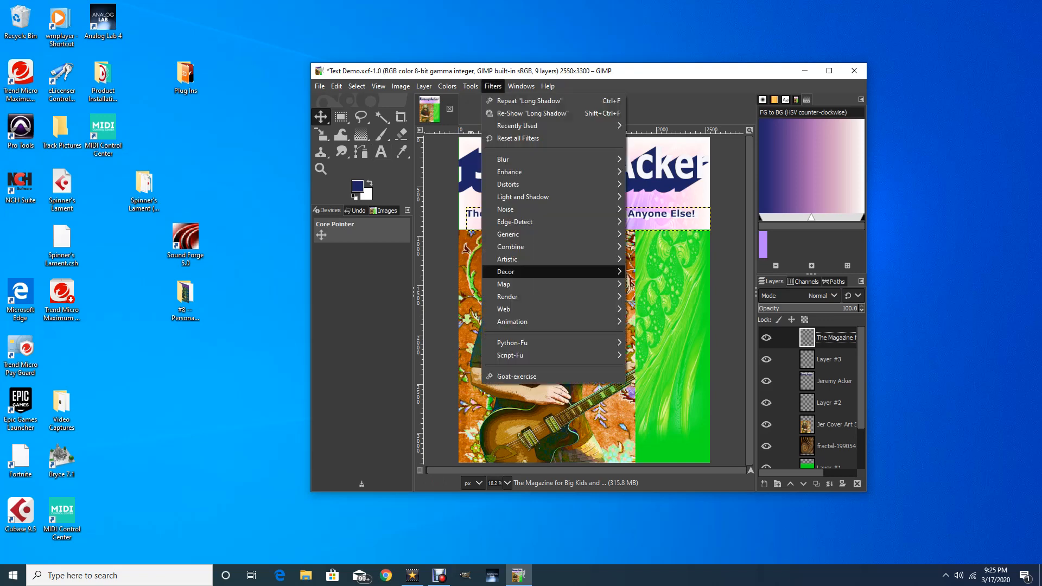
pyautogui.press('Escape')
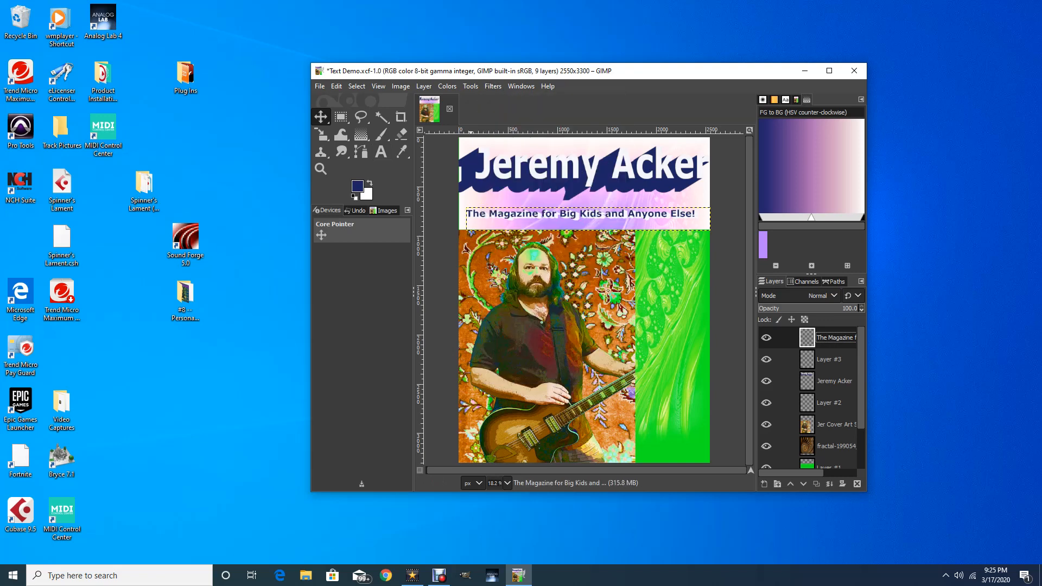